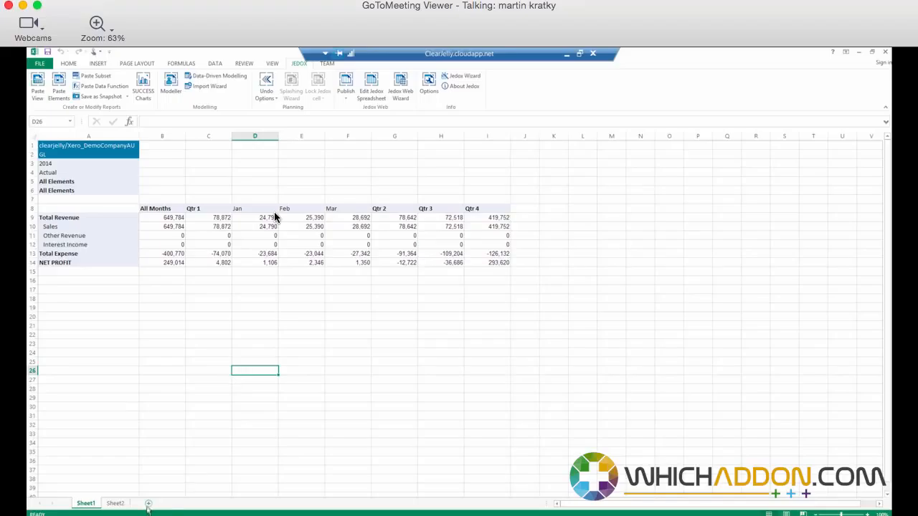
- On a new sheet, start a Paste View of the GL cube with the Accounts dimension using PL as rows
click(111, 184)
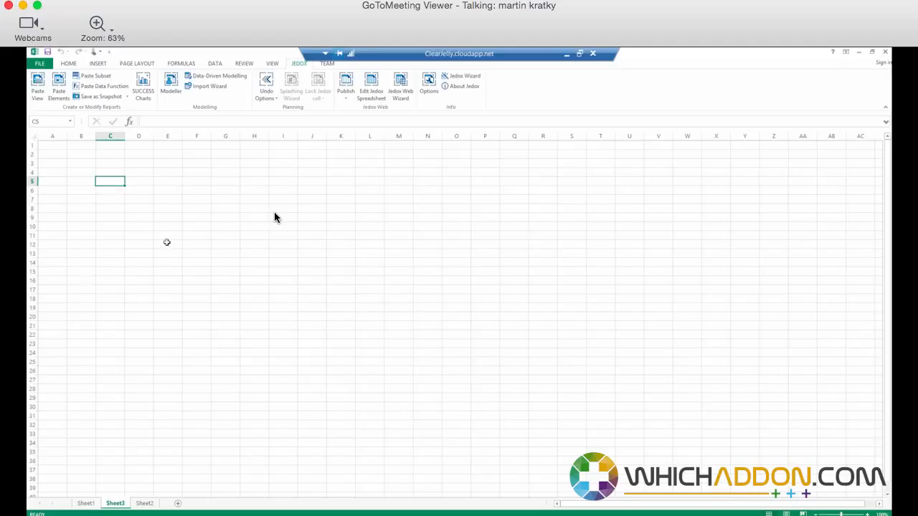
click(40, 90)
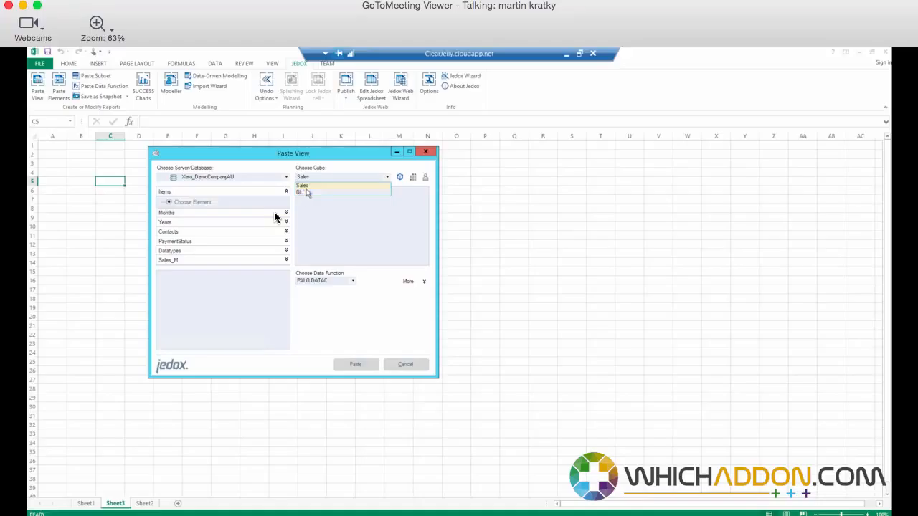
click(305, 193)
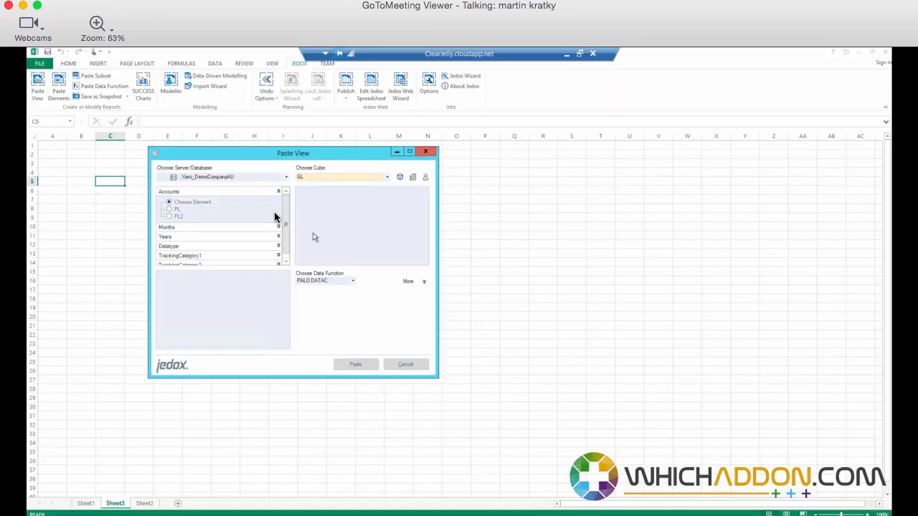
drag(287, 231, 286, 245)
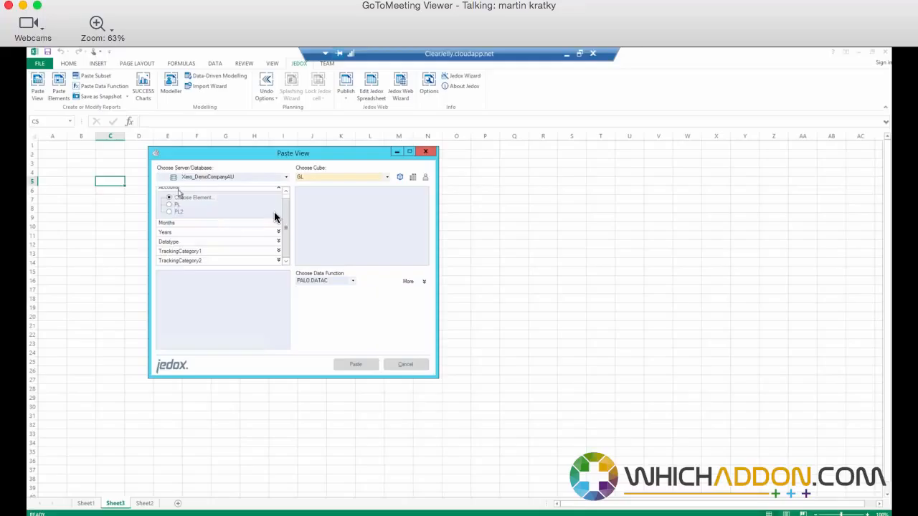
drag(178, 189, 182, 293)
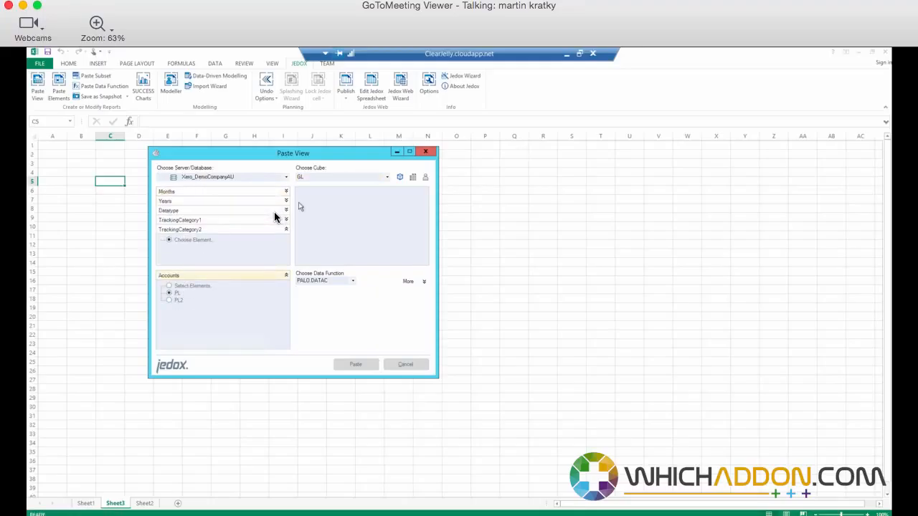
- Place Months in the view's columns with All Months as its element, and paste the view into the sheet
drag(175, 191, 338, 207)
click(331, 203)
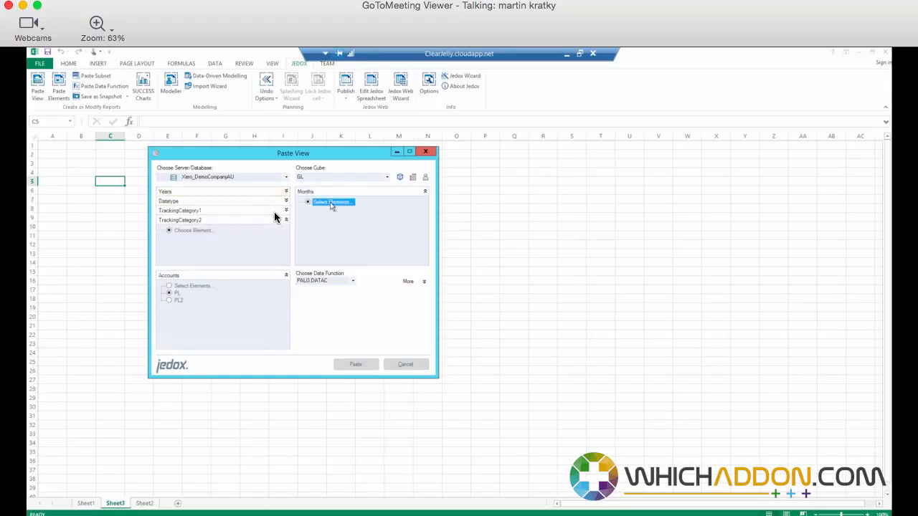
click(362, 251)
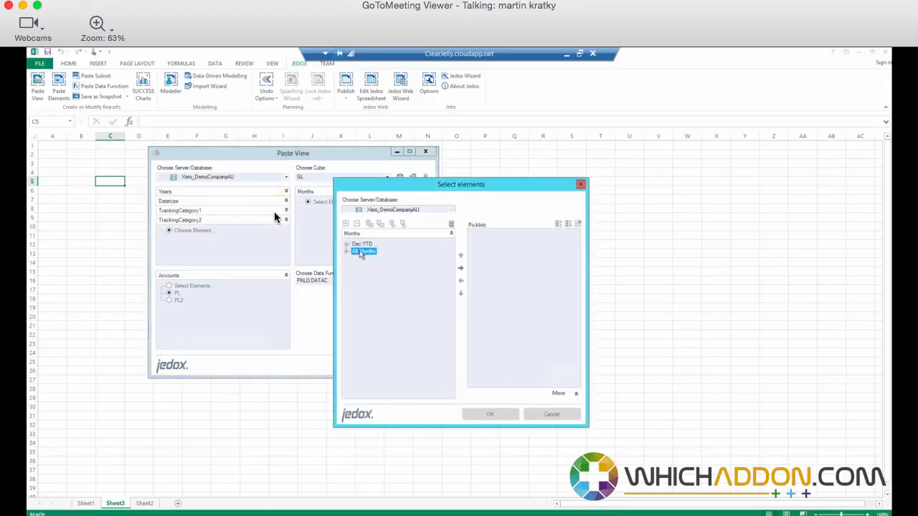
click(460, 267)
click(490, 415)
click(356, 364)
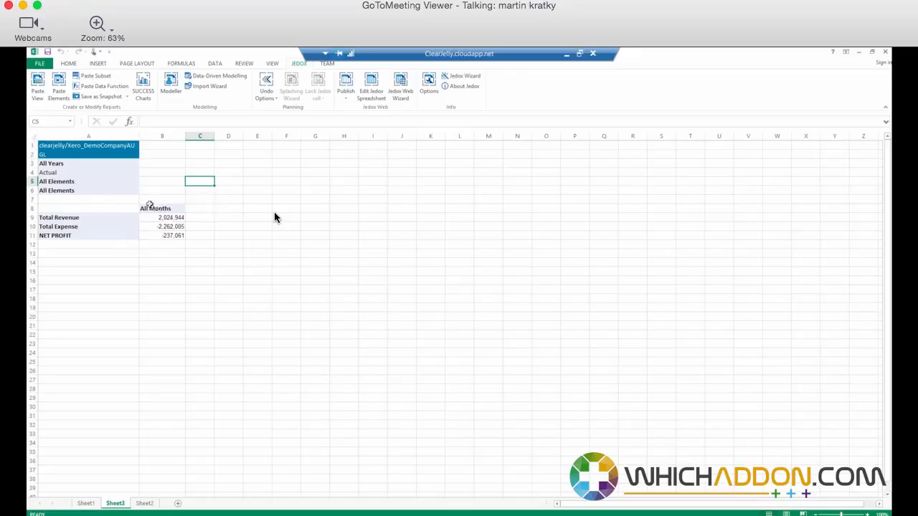
- Add Datatype under Months in the view's columns with the elements Actual and Budget, and paste the updated view
click(48, 90)
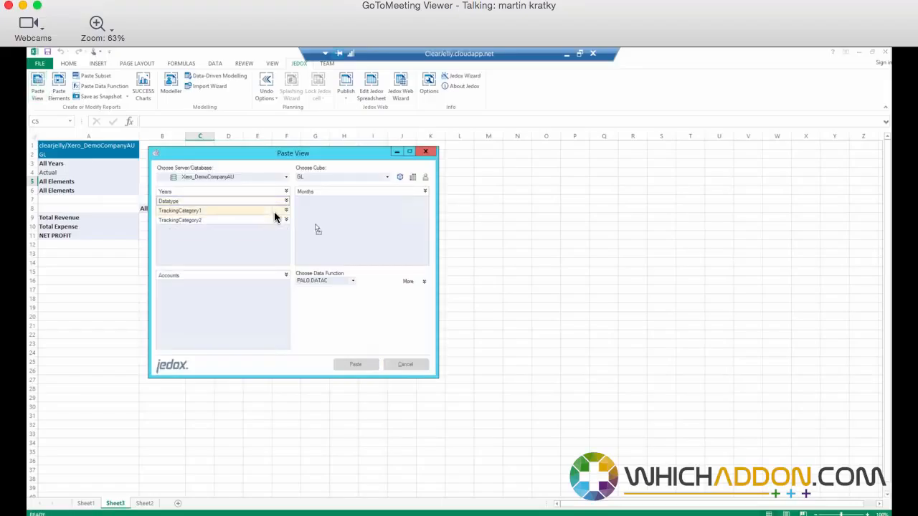
drag(318, 228, 324, 214)
click(326, 212)
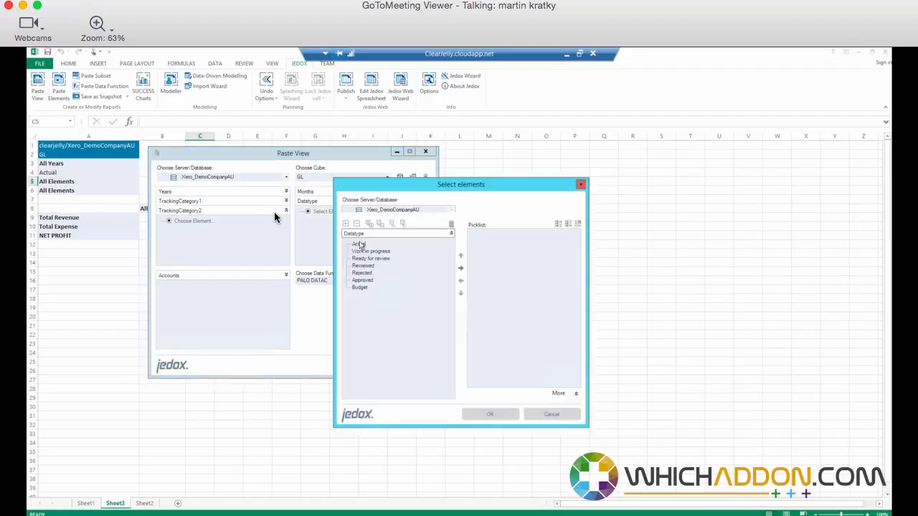
ctrl+click(361, 287)
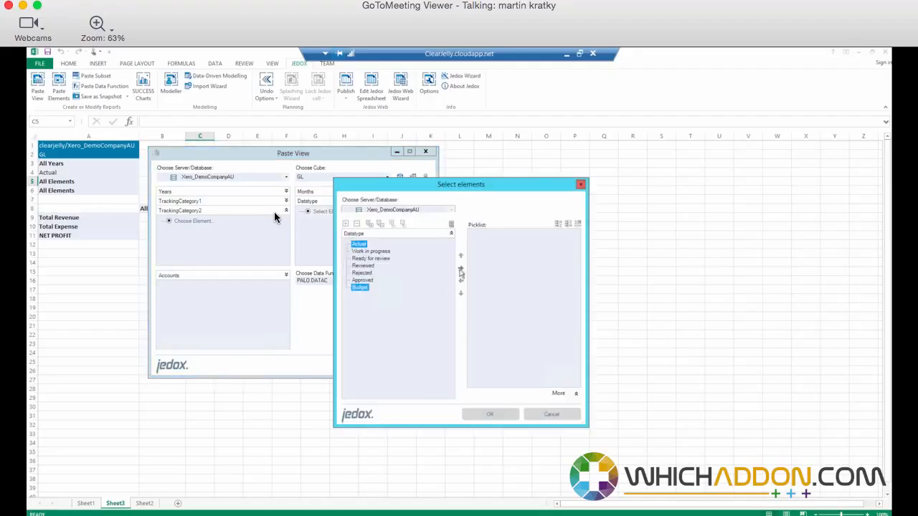
click(460, 268)
click(490, 413)
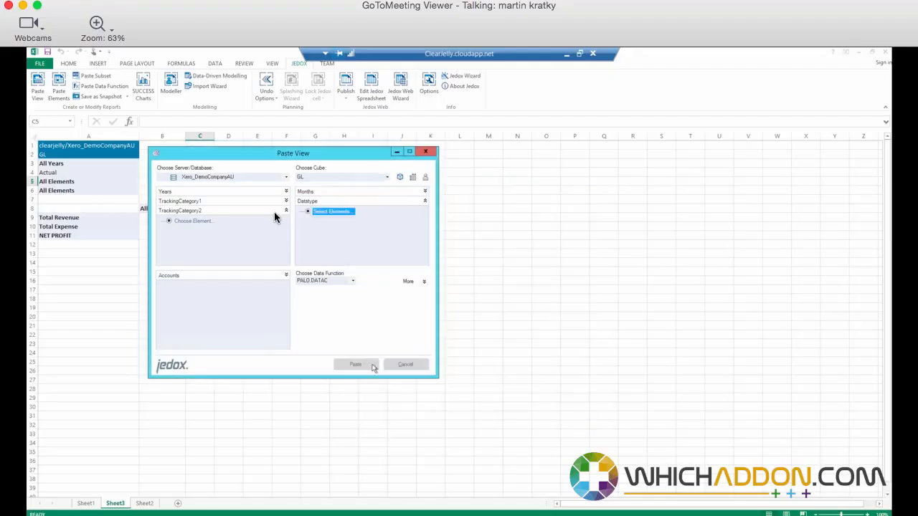
click(372, 364)
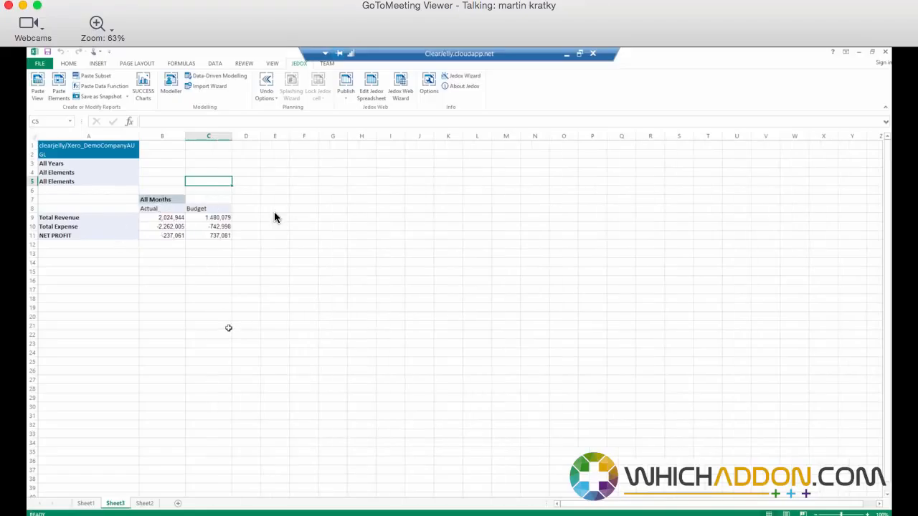
- Expand the Total Revenue and Total Expense rows into their detail accounts
click(173, 247)
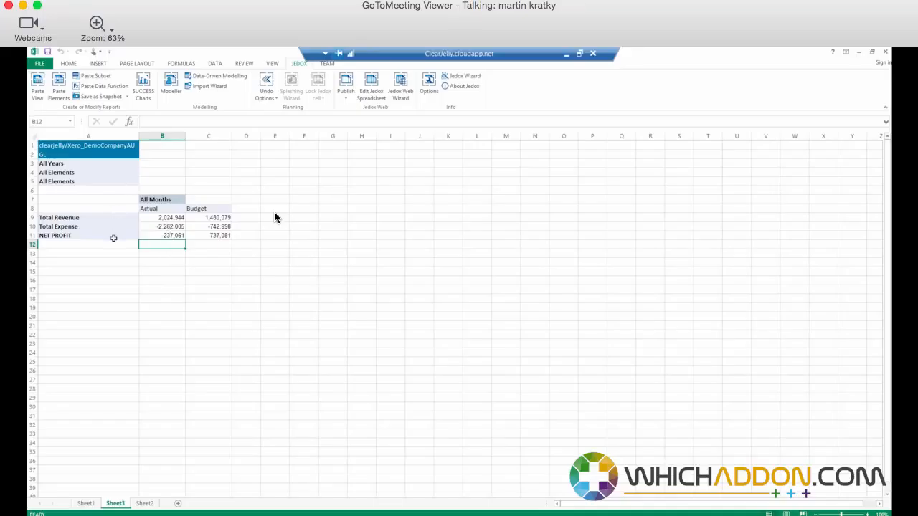
double_click(78, 218)
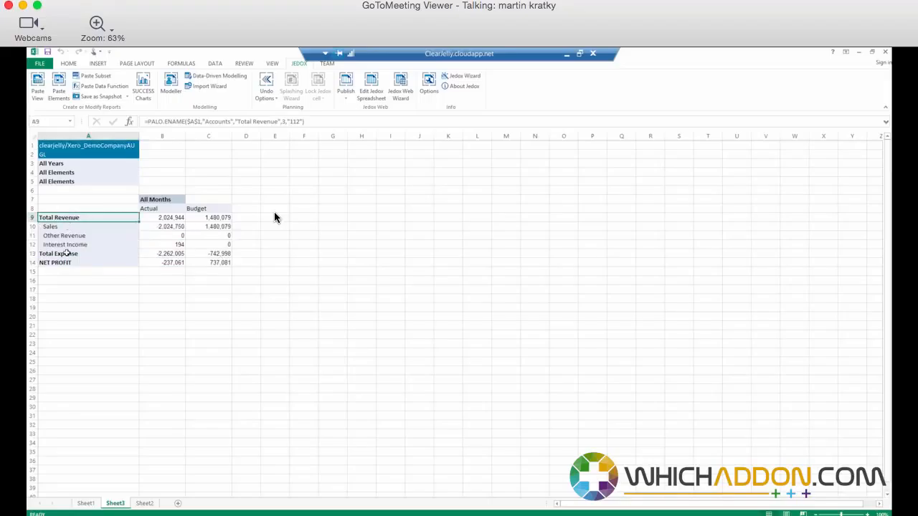
click(66, 253)
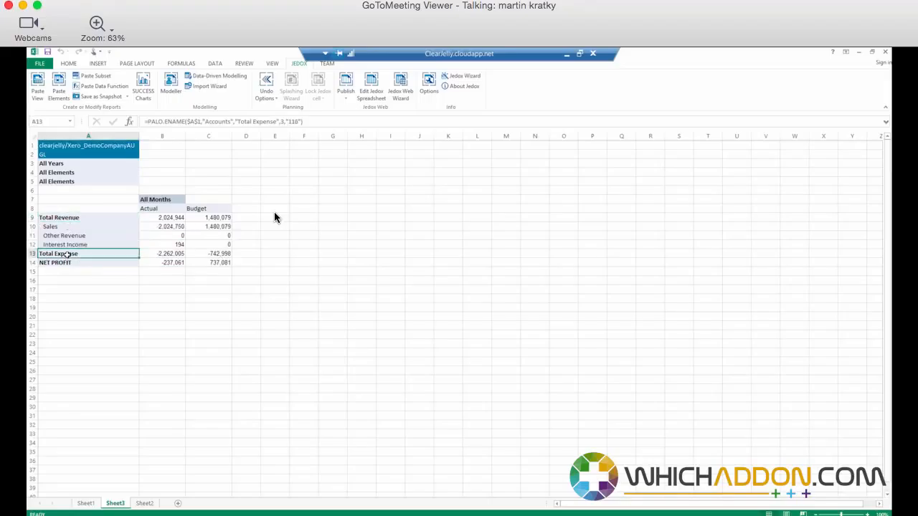
double_click(66, 253)
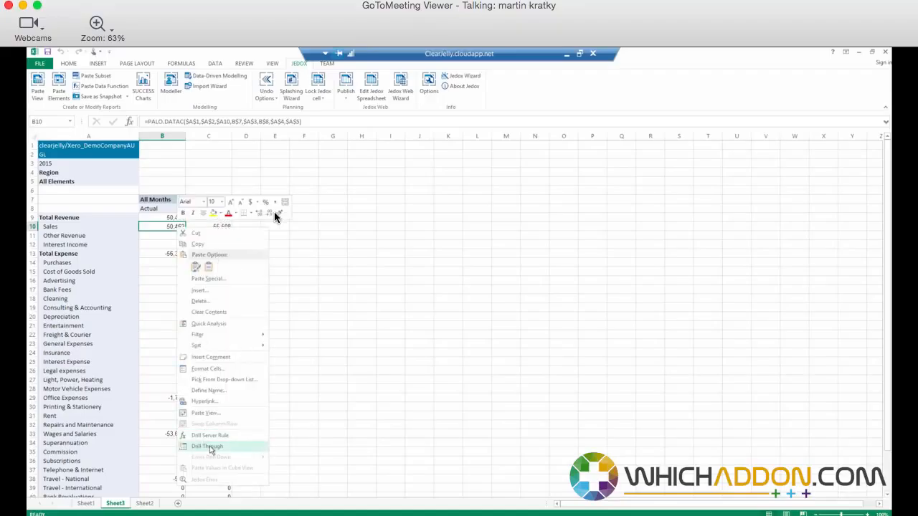
- Drill through the Actual Sales value under All Months in B10
click(211, 449)
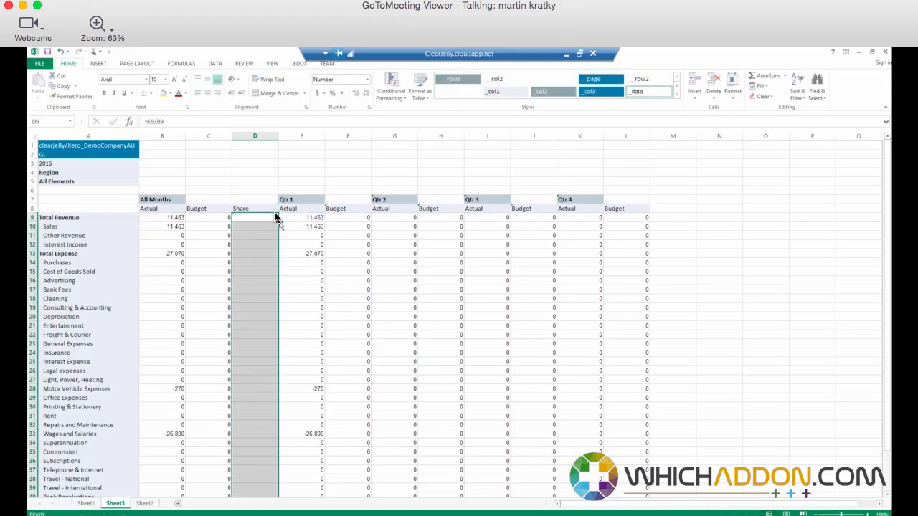
- Format the values in the Share column as percentages
key(ctrl+shift+5)
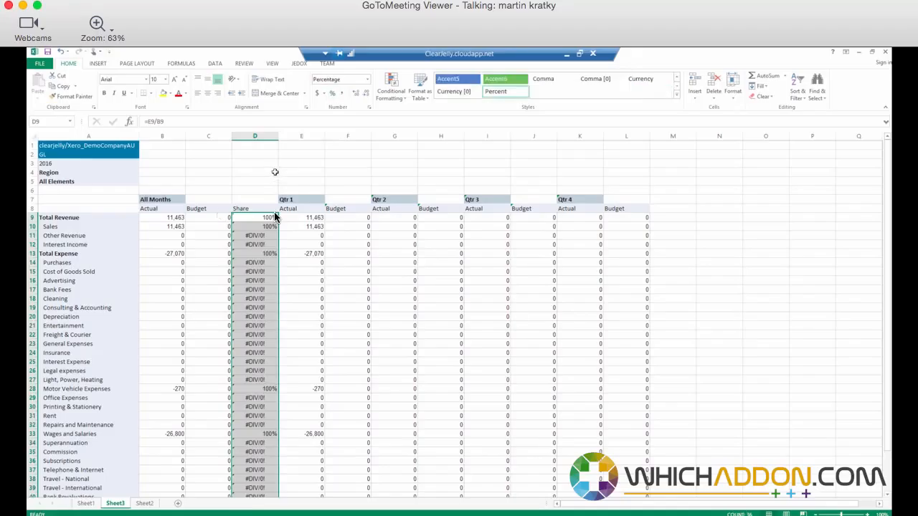
click(275, 172)
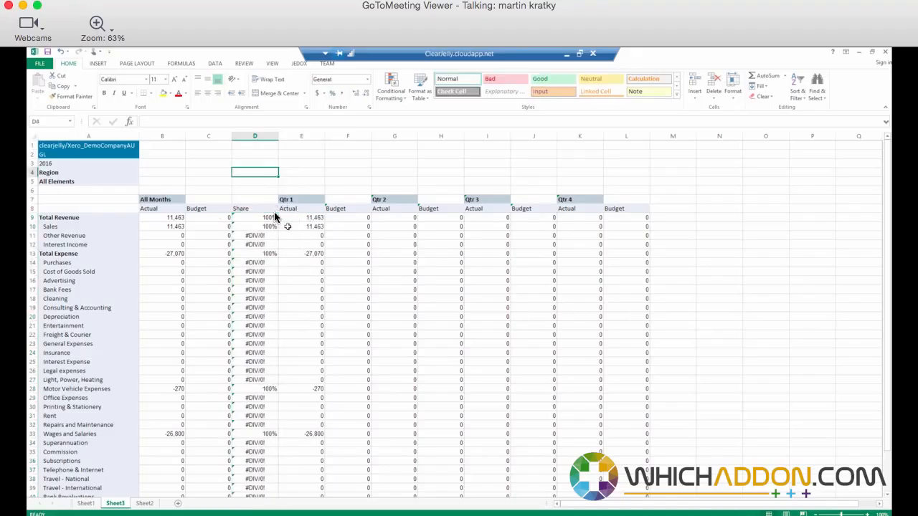
- Set the report's year element in A3 to 2015
double_click(85, 165)
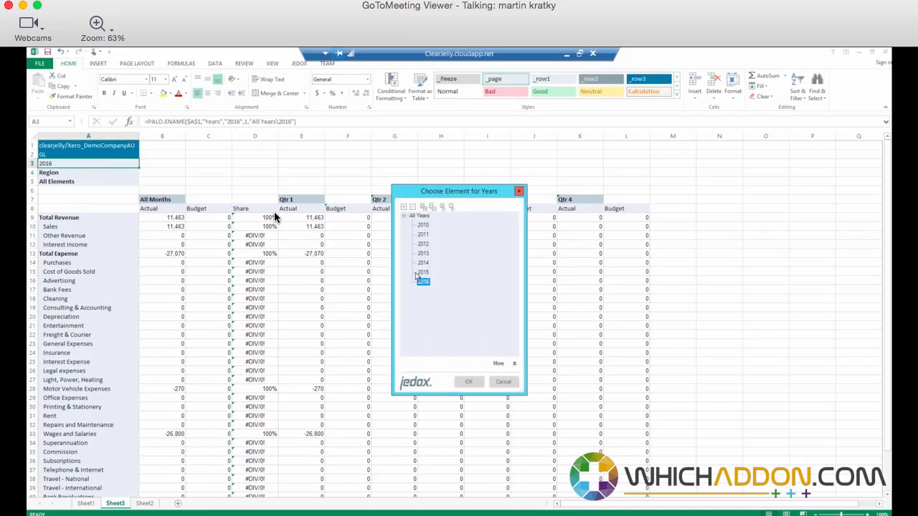
double_click(419, 273)
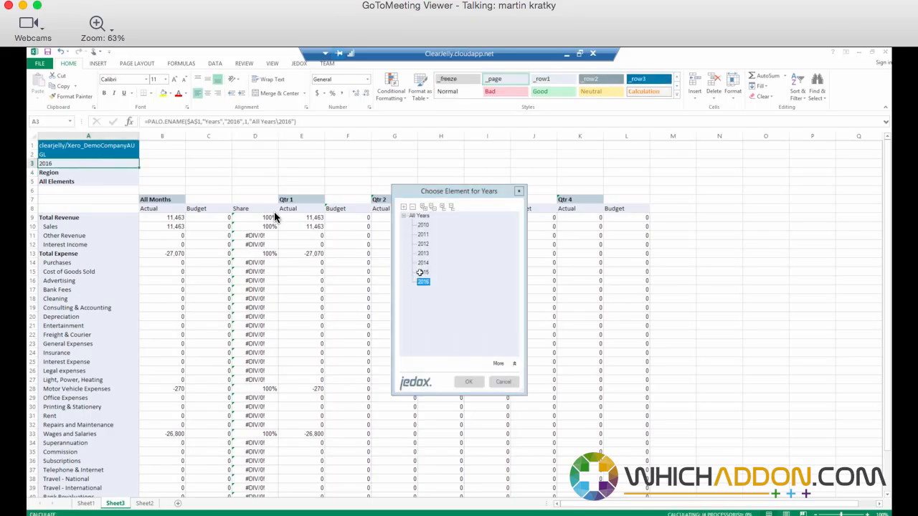
double_click(63, 165)
click(423, 271)
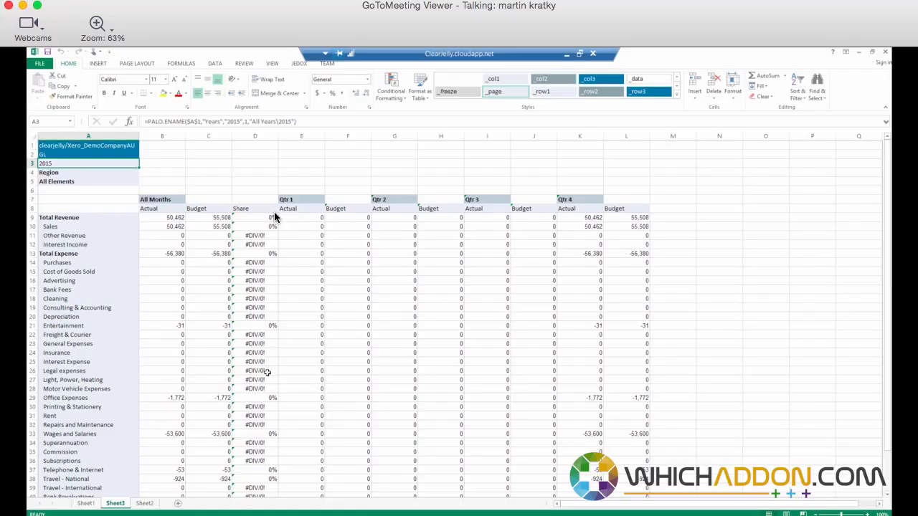
- Move the Qtr 4 block K7:L13 so it starts at M2, and set the report year to 2016
drag(584, 201, 737, 208)
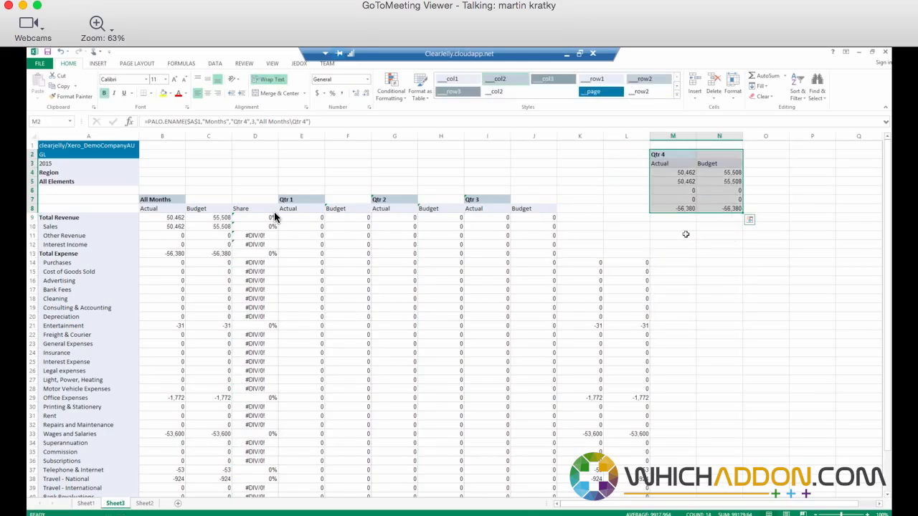
click(83, 162)
double_click(83, 163)
double_click(425, 283)
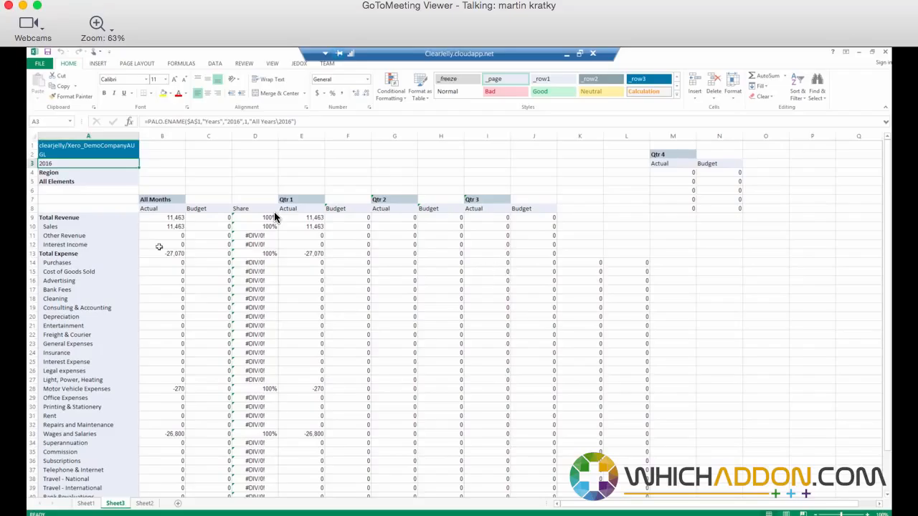
- Insert the recommended Clustered Column chart for A9:B13 and move it over columns I to M, starting below row 5
click(117, 219)
drag(121, 231, 165, 254)
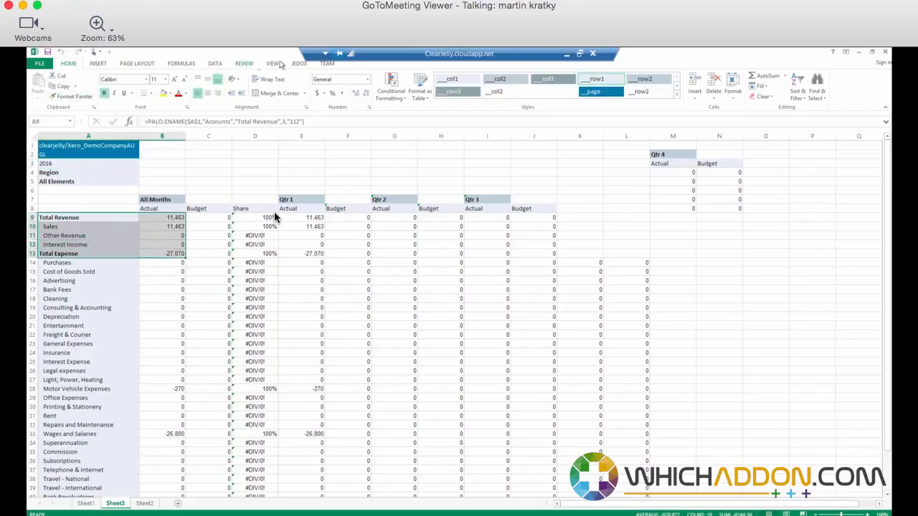
click(98, 63)
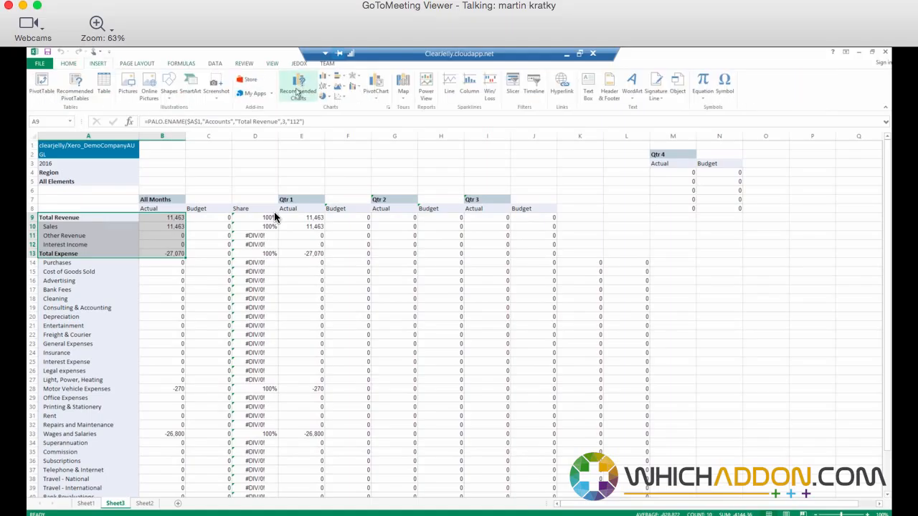
click(298, 86)
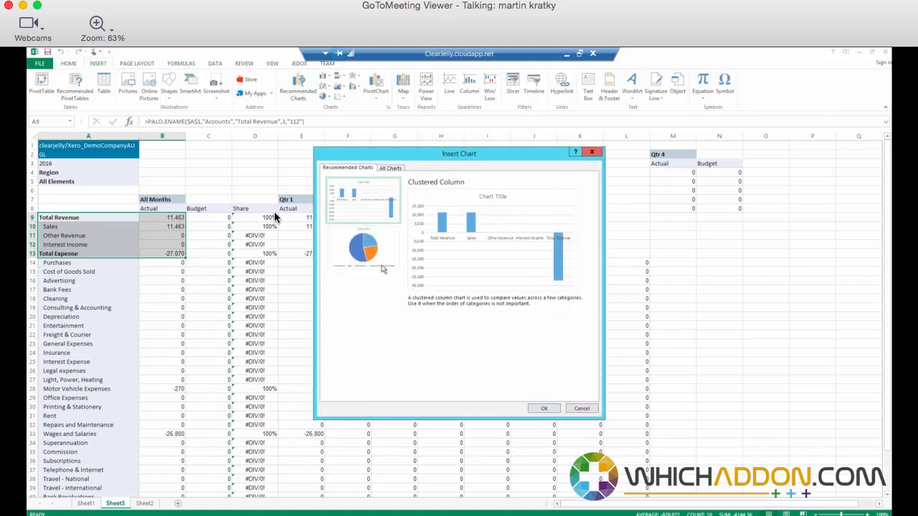
click(532, 408)
drag(405, 263, 509, 172)
click(441, 181)
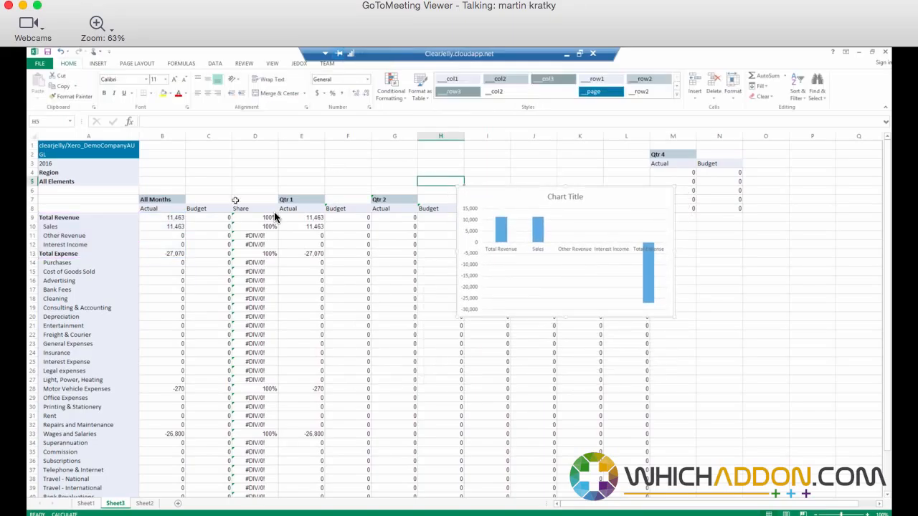
- Switch the report year in A3 to 2015 so the chart and figures recalculate
double_click(76, 164)
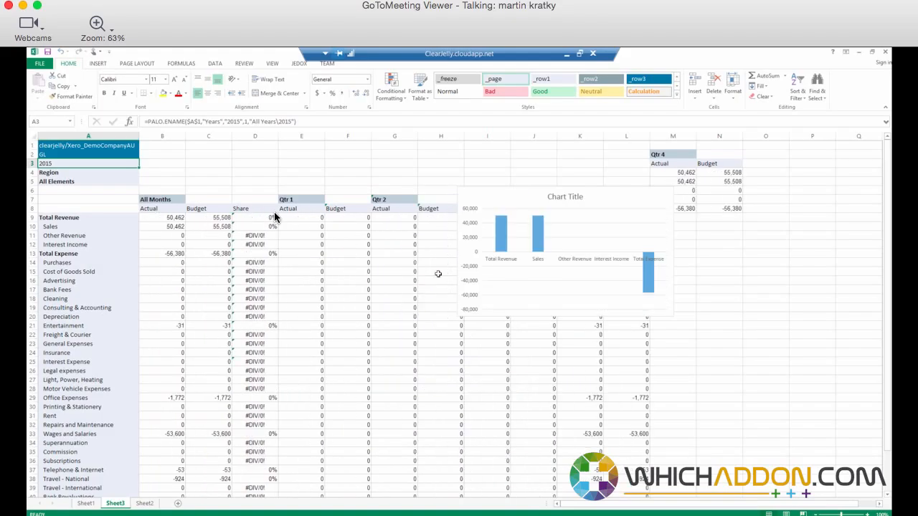
click(405, 154)
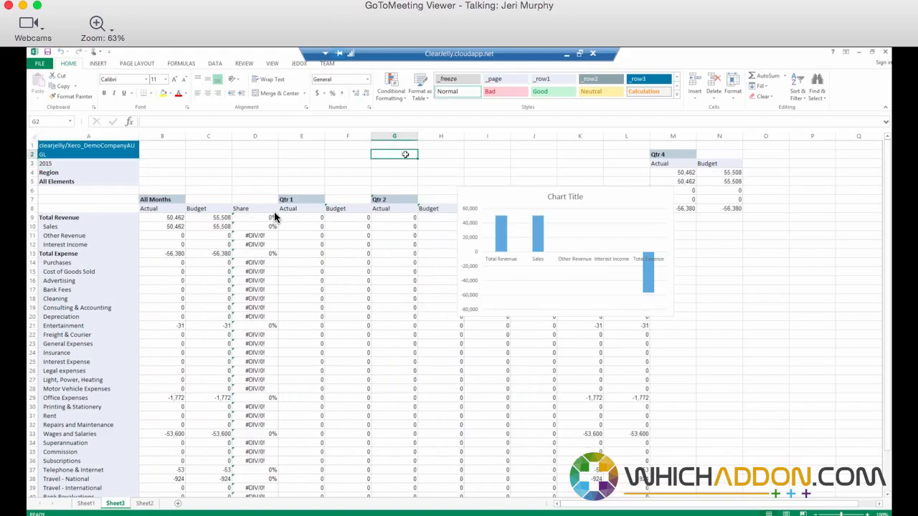
- Apply the Green - Yellow - Red color scale to the All Months actual figures in B9:B28
click(160, 219)
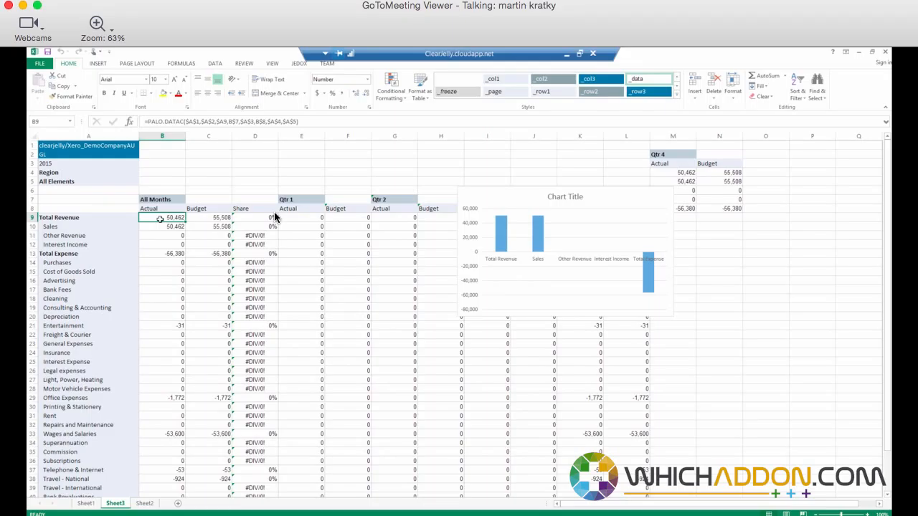
scroll(160, 218, down, 2)
drag(175, 172, 175, 343)
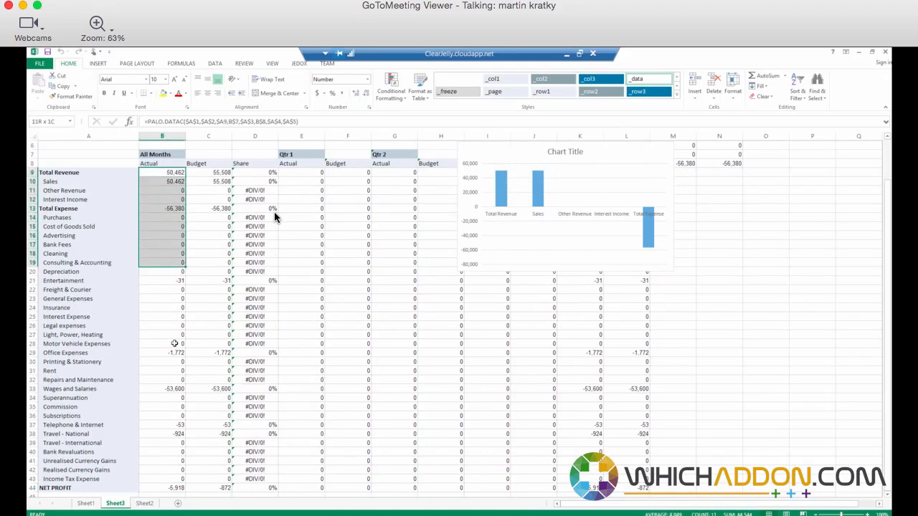
click(390, 84)
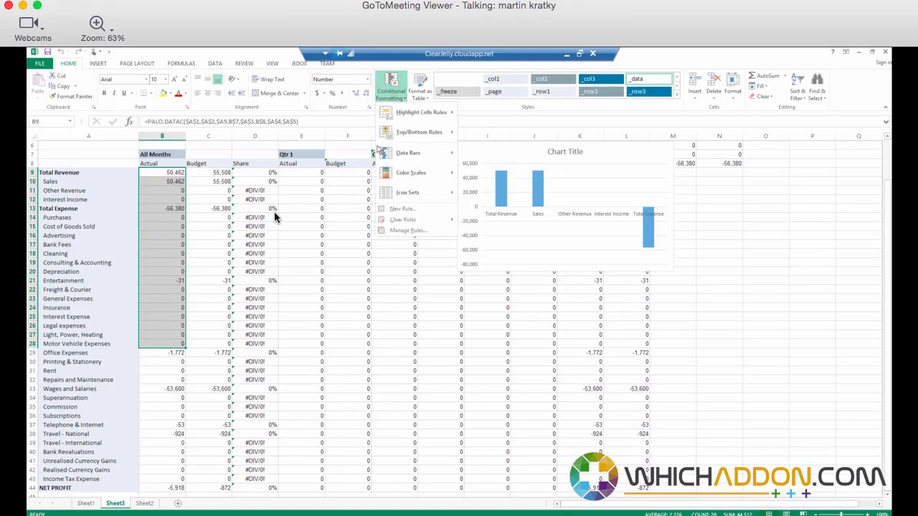
mouse_move(391, 178)
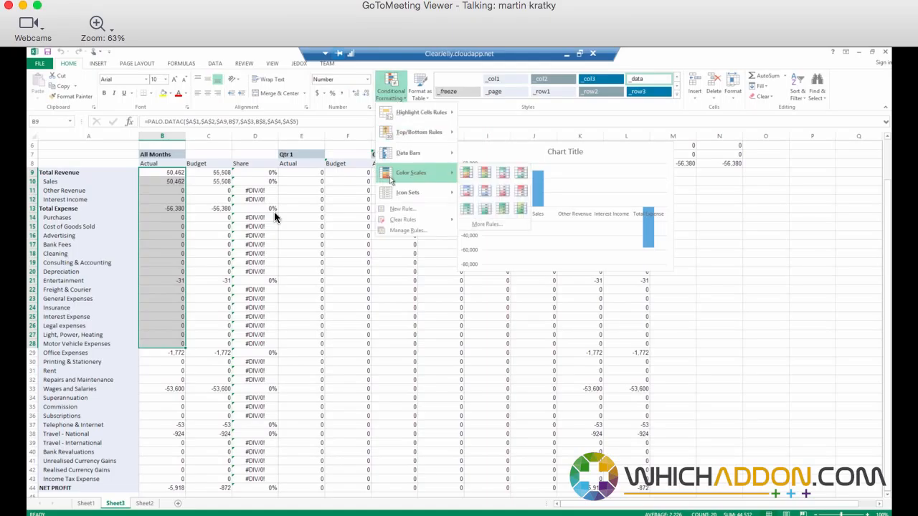
click(465, 176)
click(302, 242)
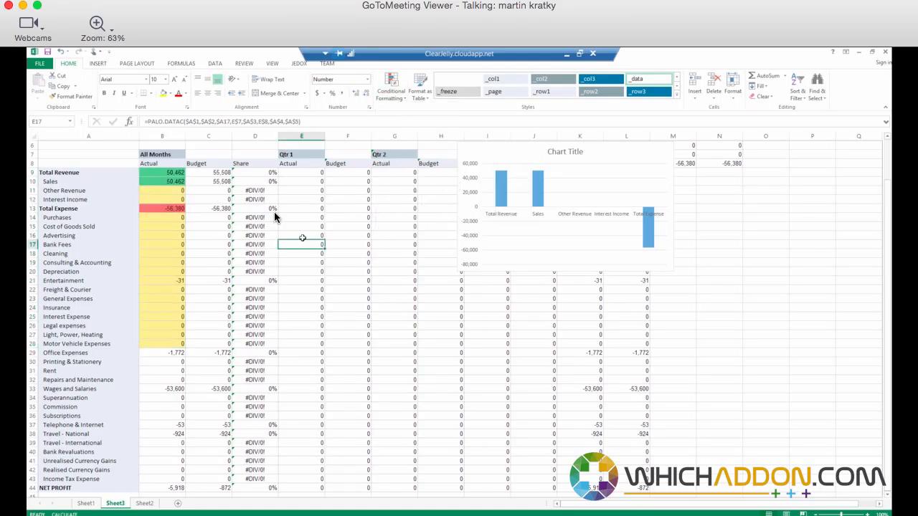
scroll(302, 237, up, 2)
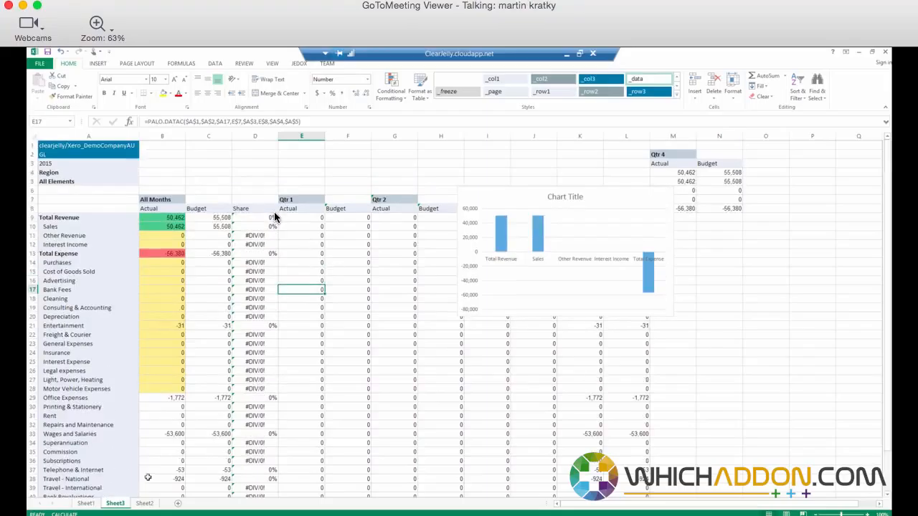
- On a new sheet, paste a Jedox view of the Sales cube with Items in rows and Months in columns
click(177, 503)
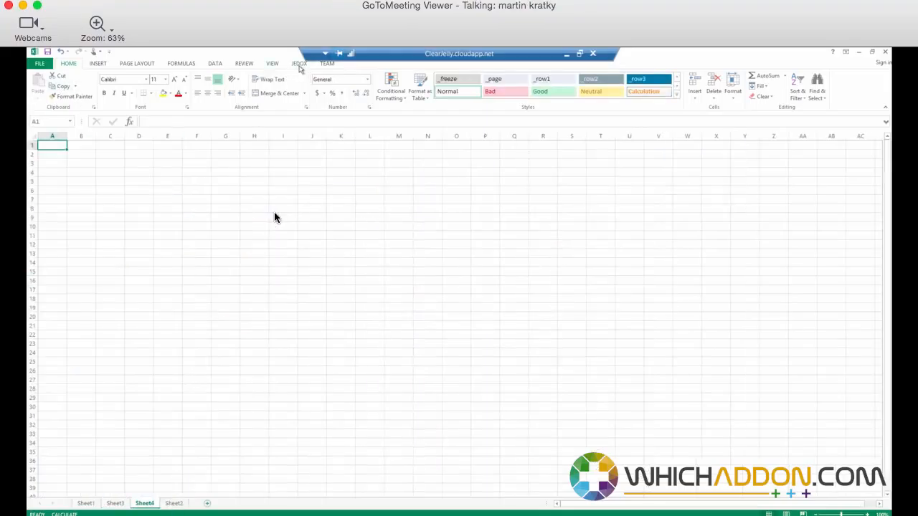
click(299, 64)
click(38, 86)
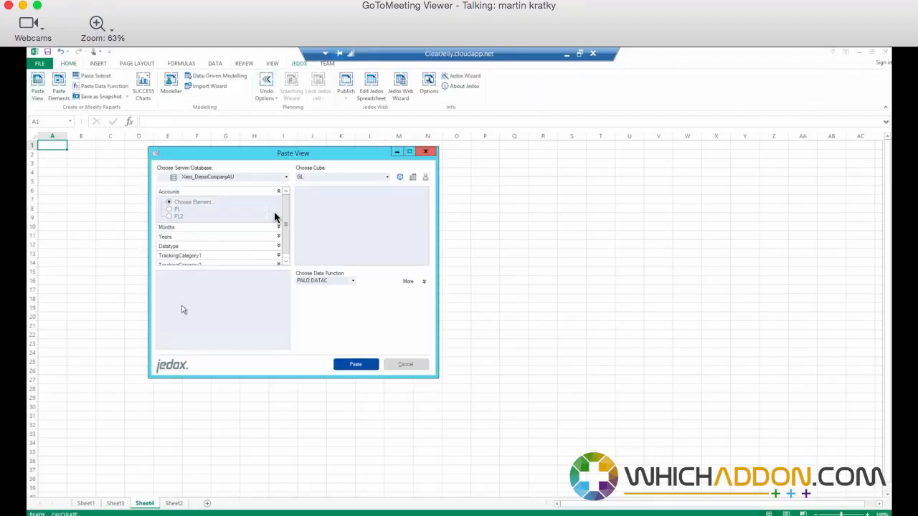
click(310, 177)
click(309, 185)
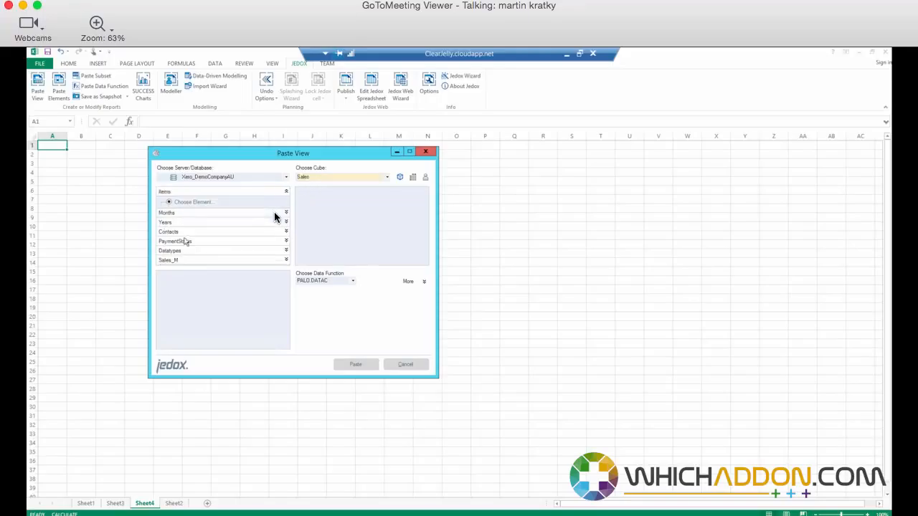
drag(184, 195, 184, 301)
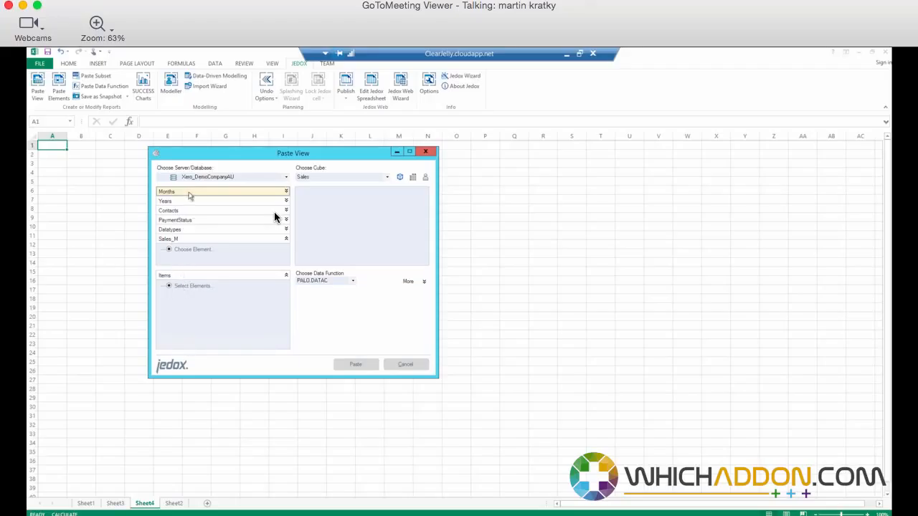
drag(188, 195, 337, 215)
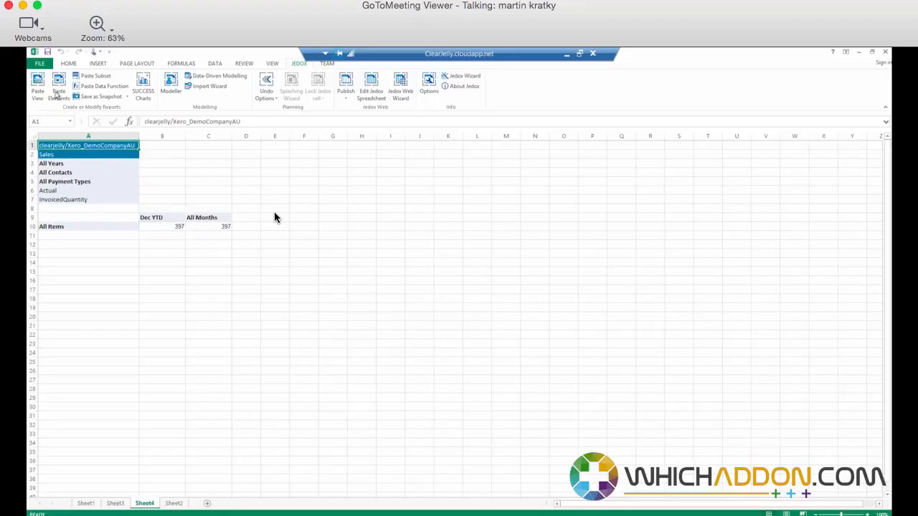
- Limit the Sales view's Months columns to the All Months element and paste the view again
click(37, 86)
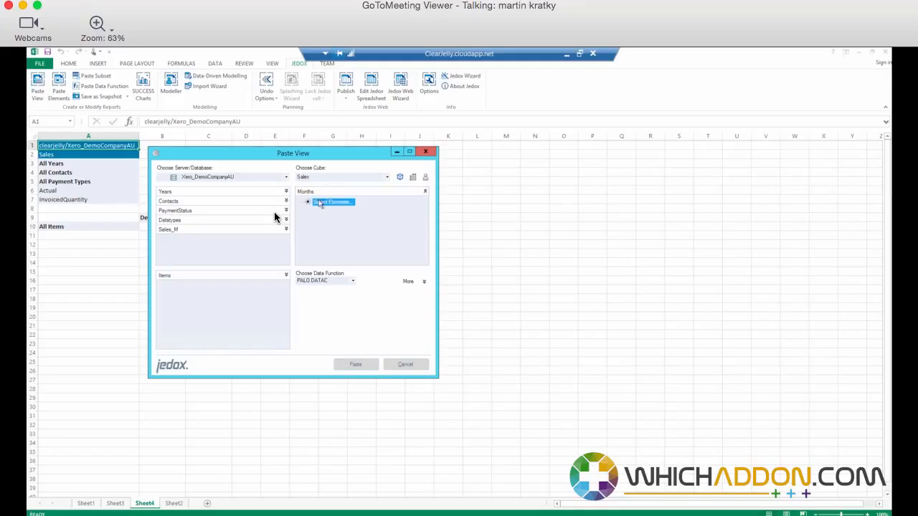
click(319, 203)
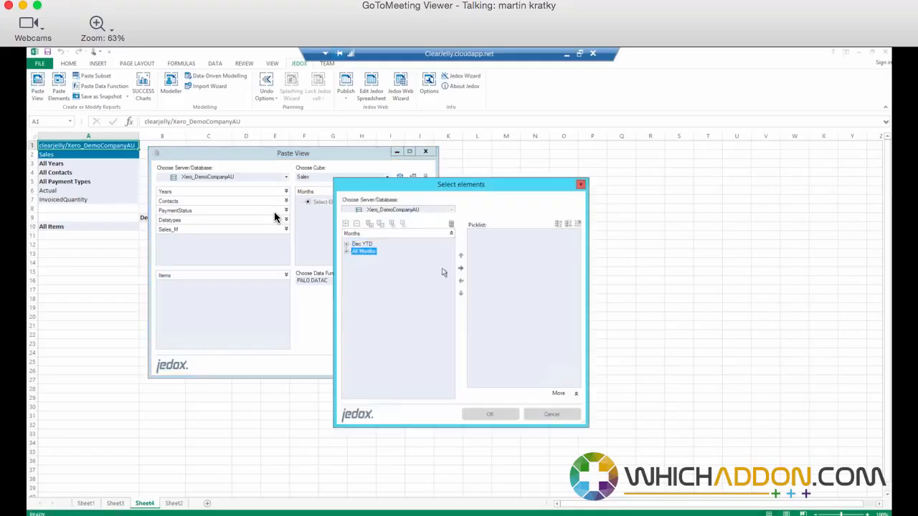
click(461, 268)
click(490, 414)
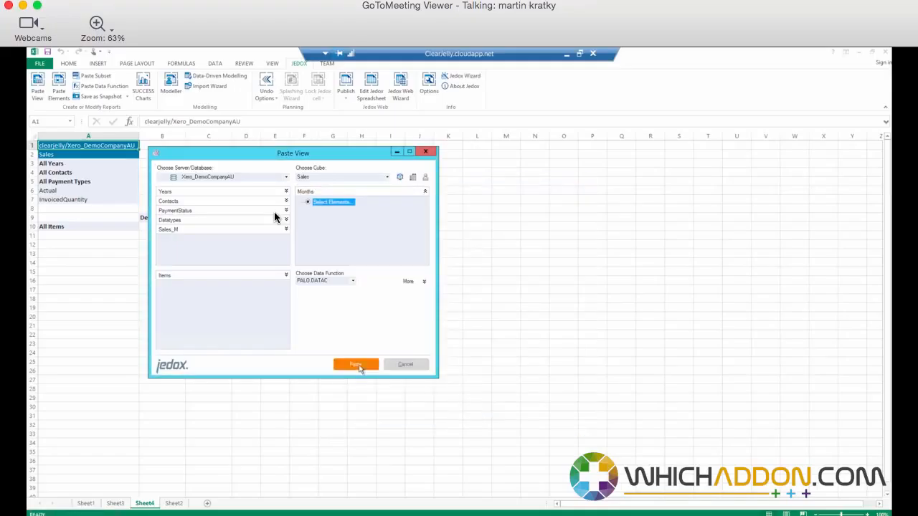
click(356, 365)
- Expand All Items into individual items, All Months into quarters, and Qtr 1 into its months
double_click(57, 226)
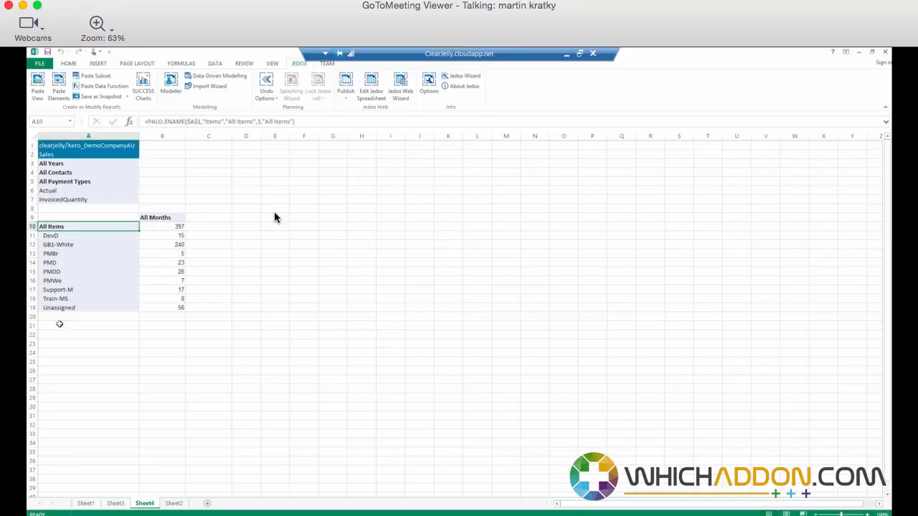
double_click(166, 219)
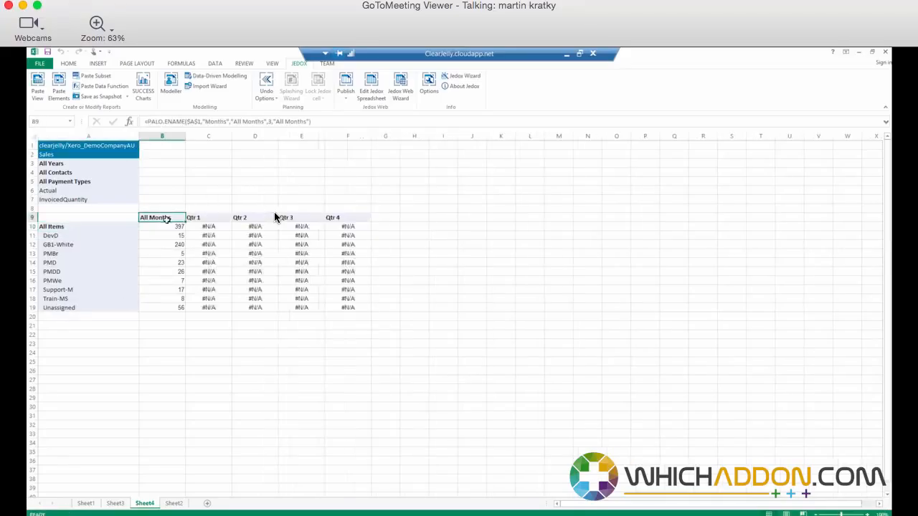
double_click(210, 219)
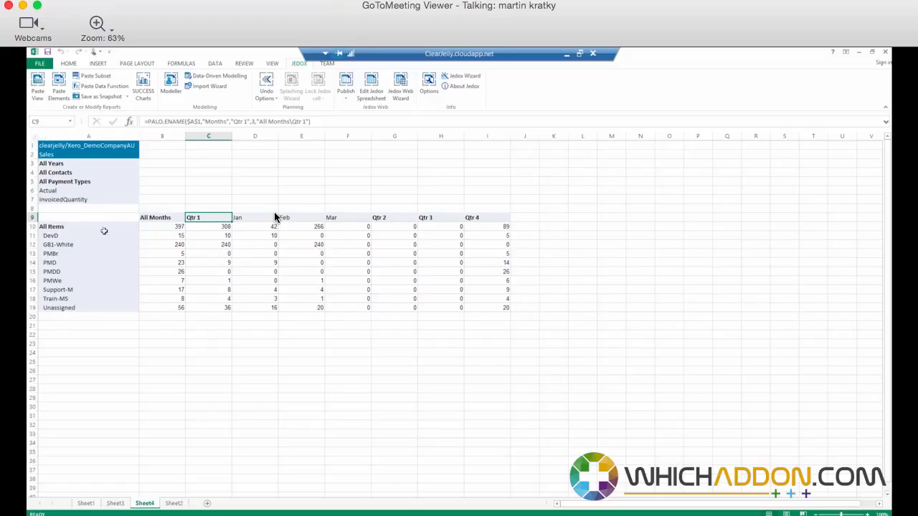
- Add Datatypes to the Sales view's columns with the Actual and Budget elements and paste the view again
click(38, 82)
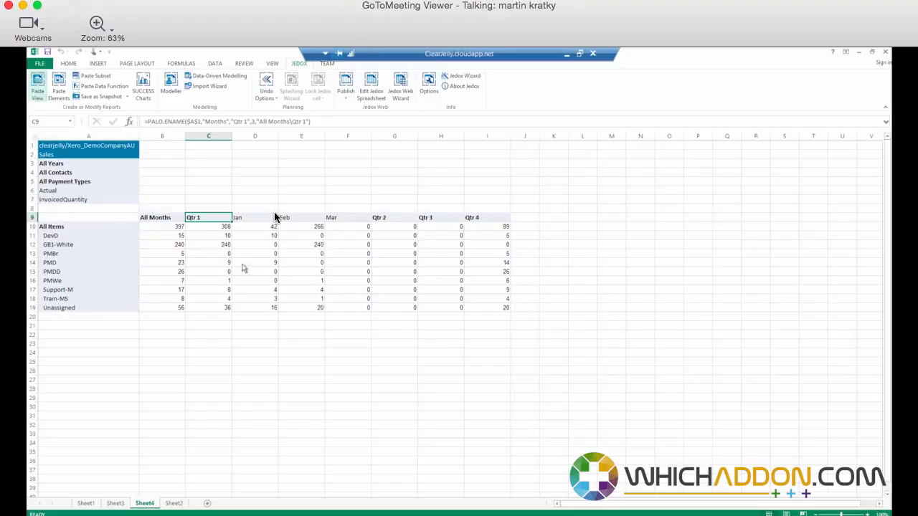
drag(181, 219, 330, 217)
click(330, 212)
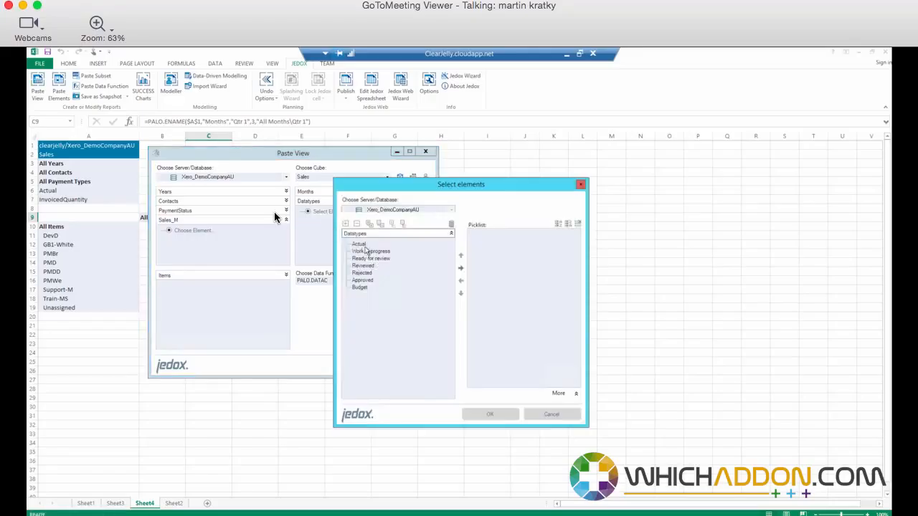
ctrl+click(360, 287)
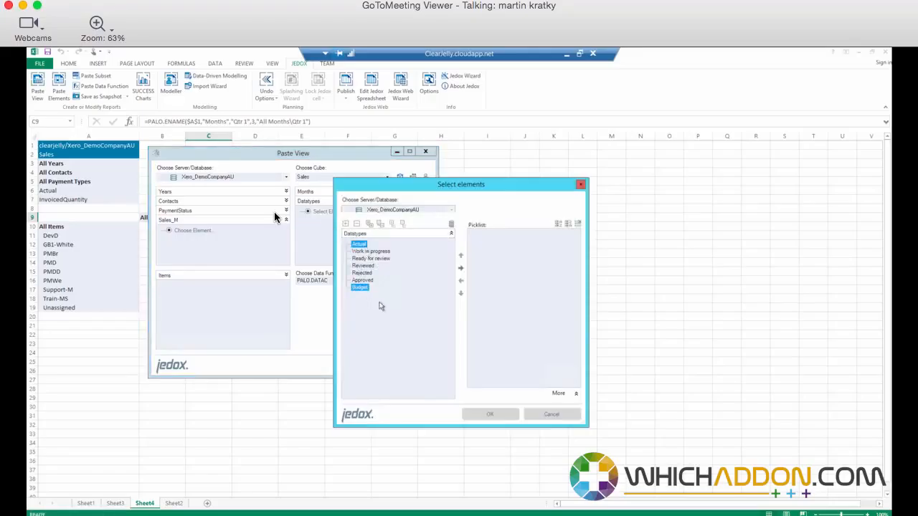
click(460, 267)
click(489, 414)
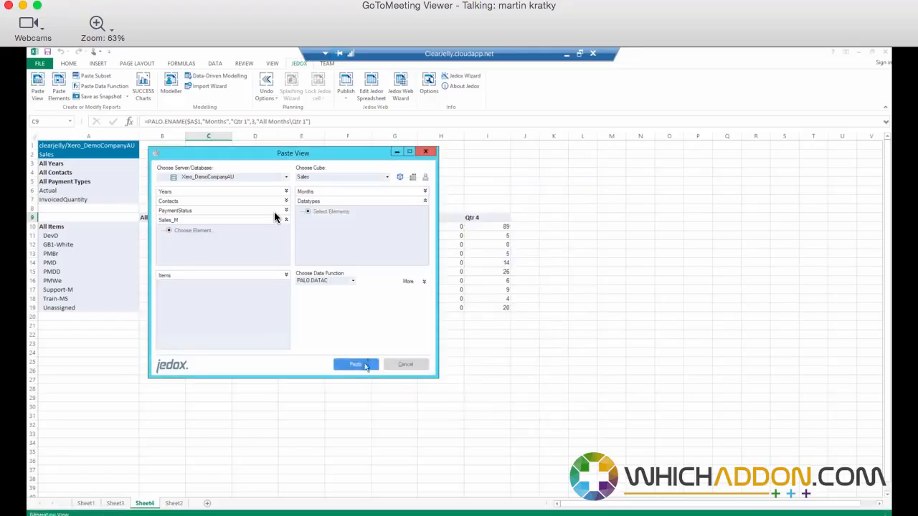
click(356, 366)
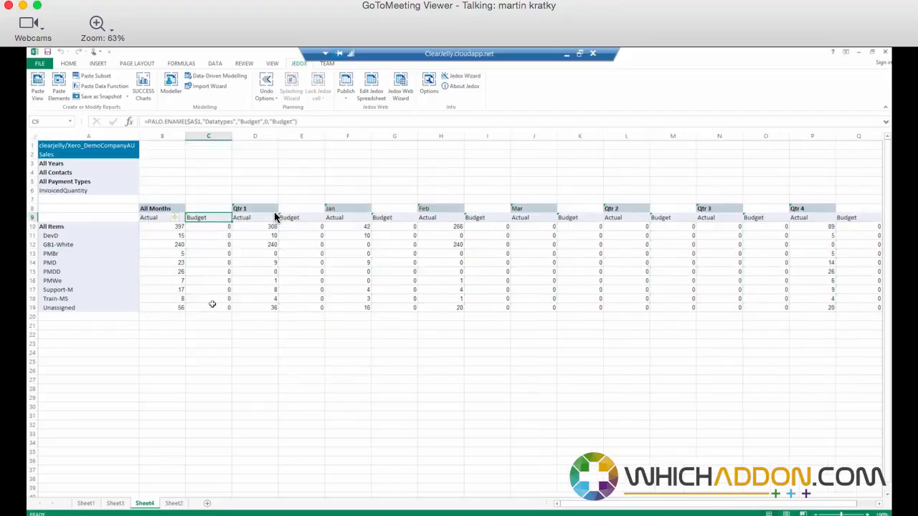
- Change the Sales_M measure in A6 to InvoicedTaxAmount
drag(209, 218, 211, 308)
click(226, 342)
click(98, 192)
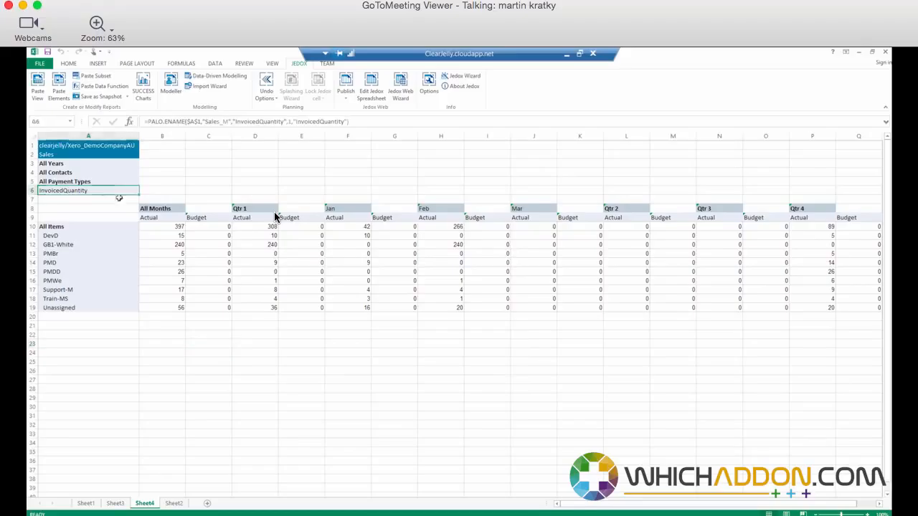
double_click(116, 192)
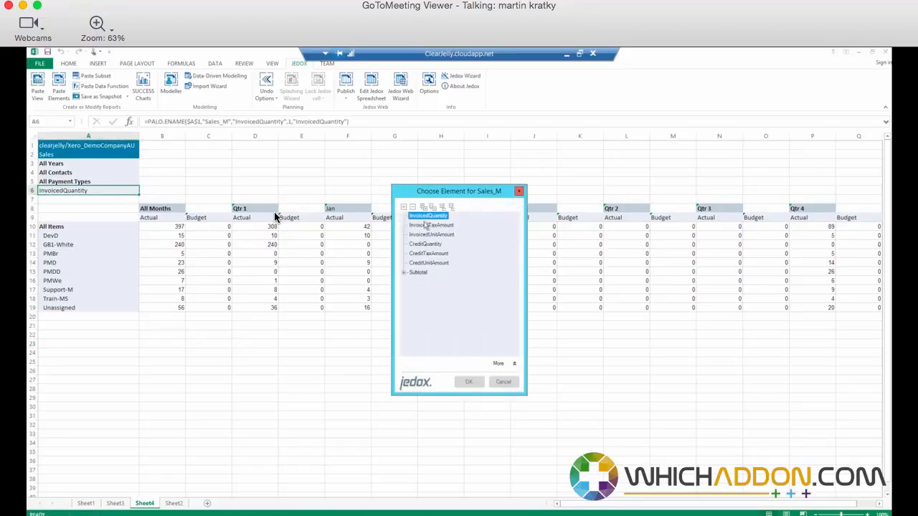
double_click(432, 226)
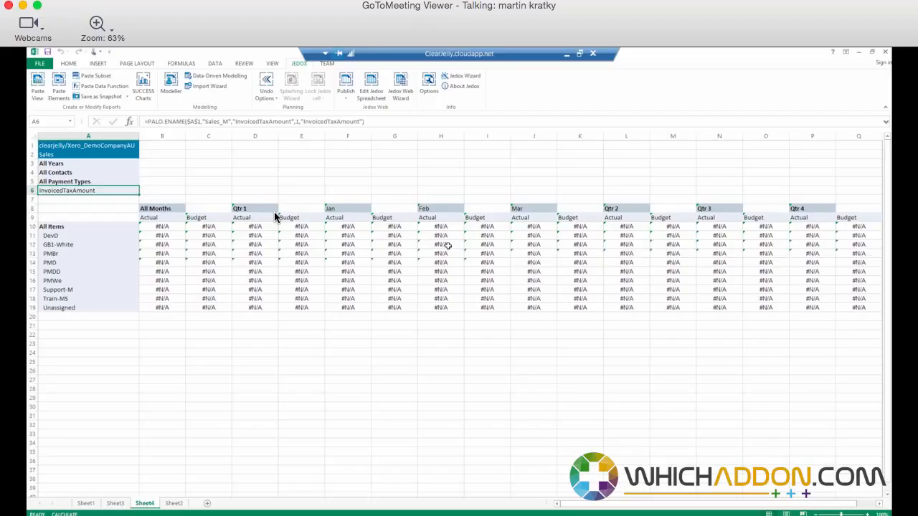
- Set the Sales report's year element in A3 to 2015
click(212, 245)
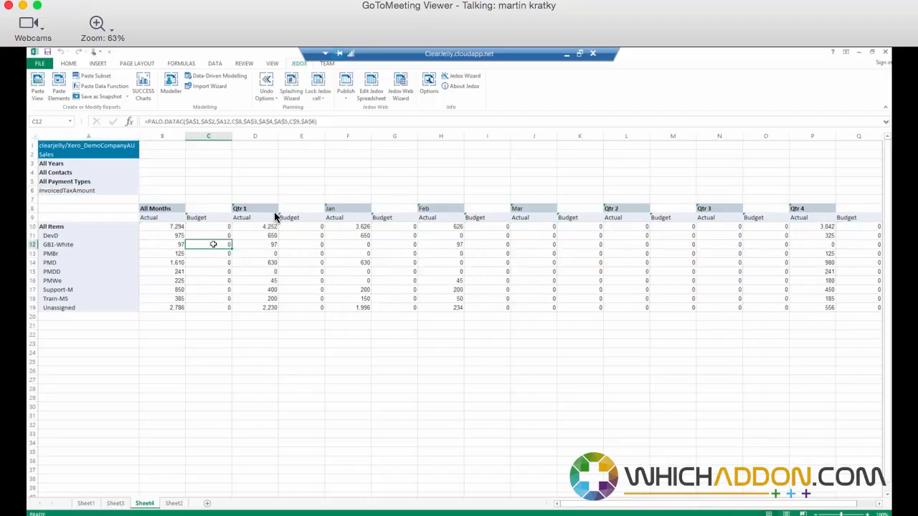
key(Up)
key(Left)
key(Up)
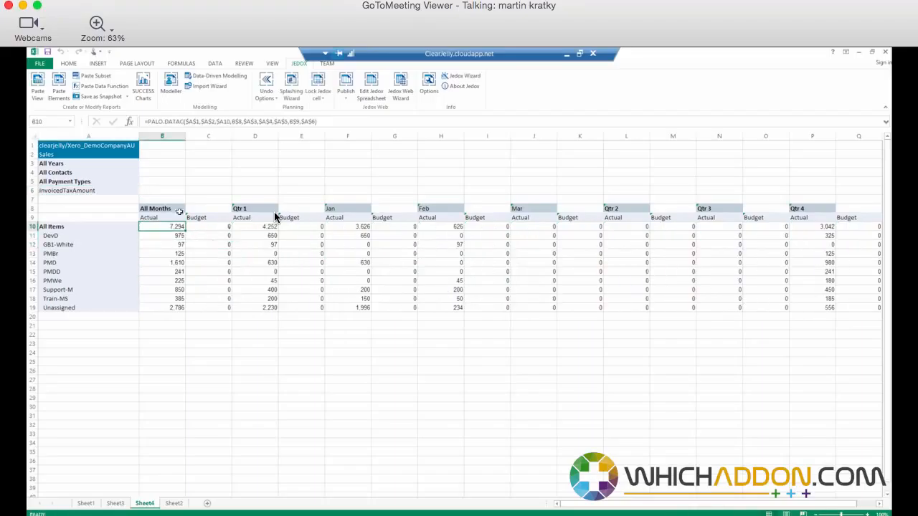
double_click(74, 165)
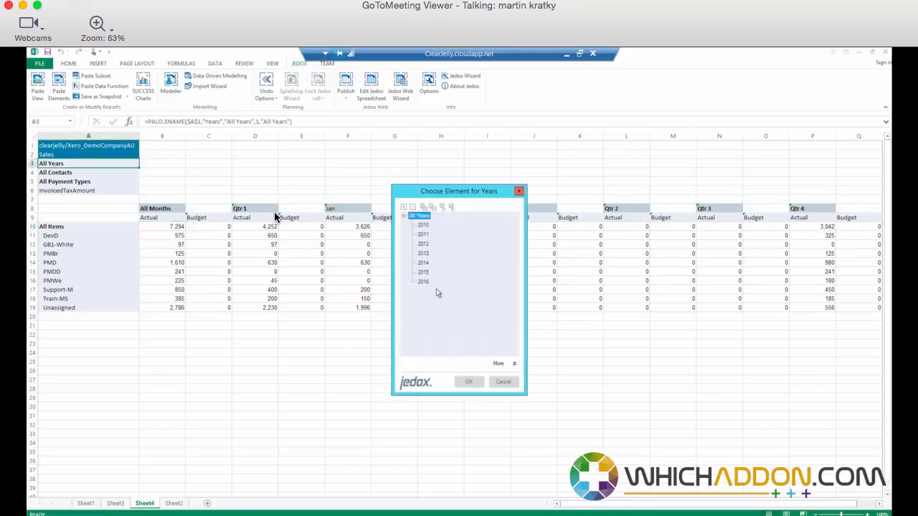
double_click(425, 273)
click(179, 227)
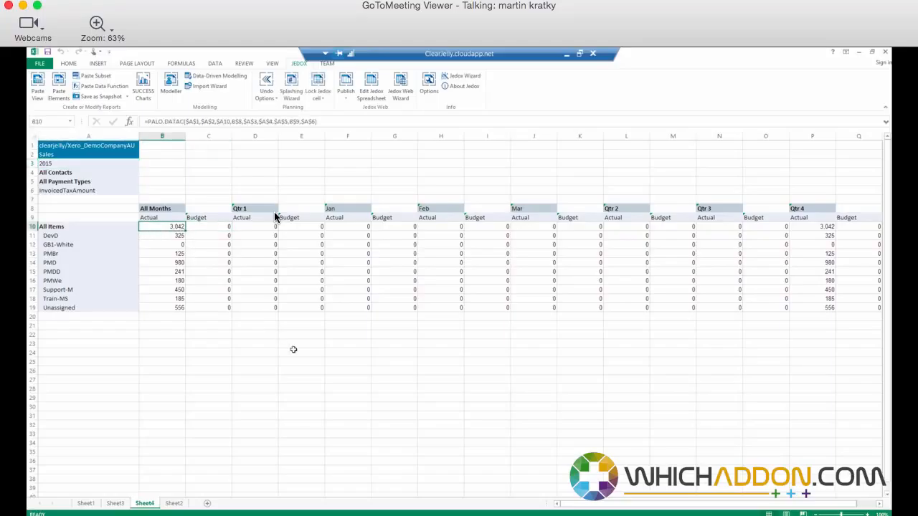
- Start a Copy/Like/Predict splashing operation on the All Items, All Months Budget cell C10
key(Right)
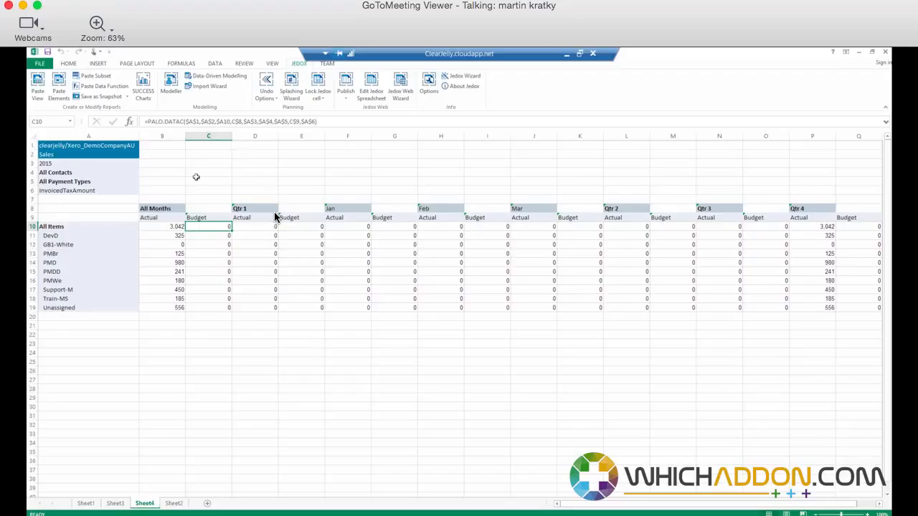
click(292, 92)
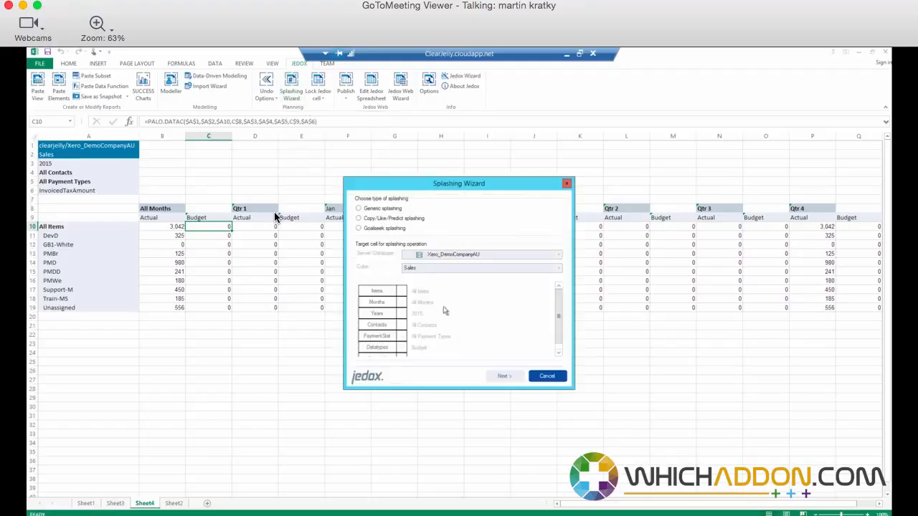
click(382, 219)
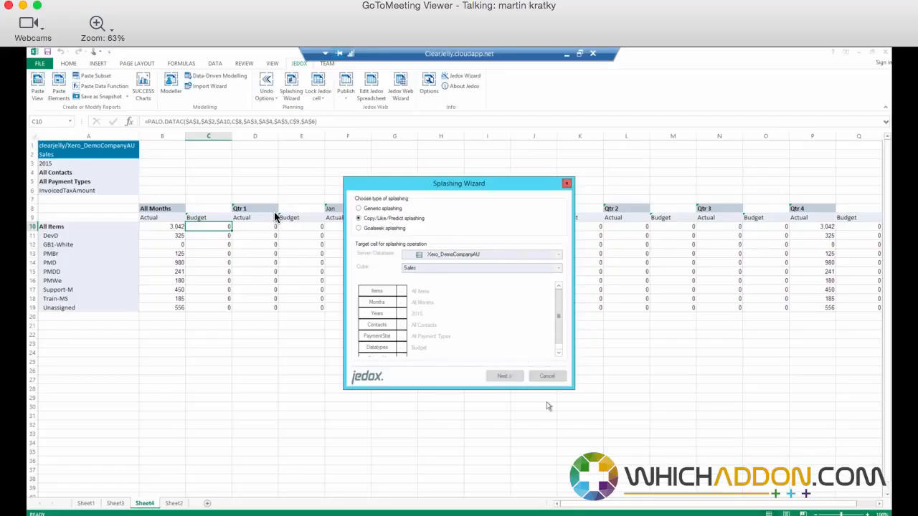
click(505, 377)
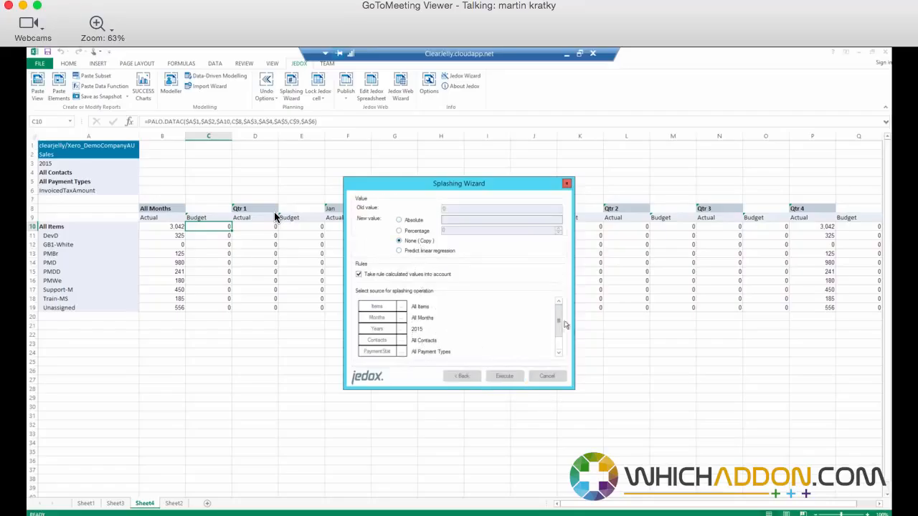
- Set the splashing source's Datatypes element to Actual and execute the plain copy into the budget
drag(561, 329, 559, 341)
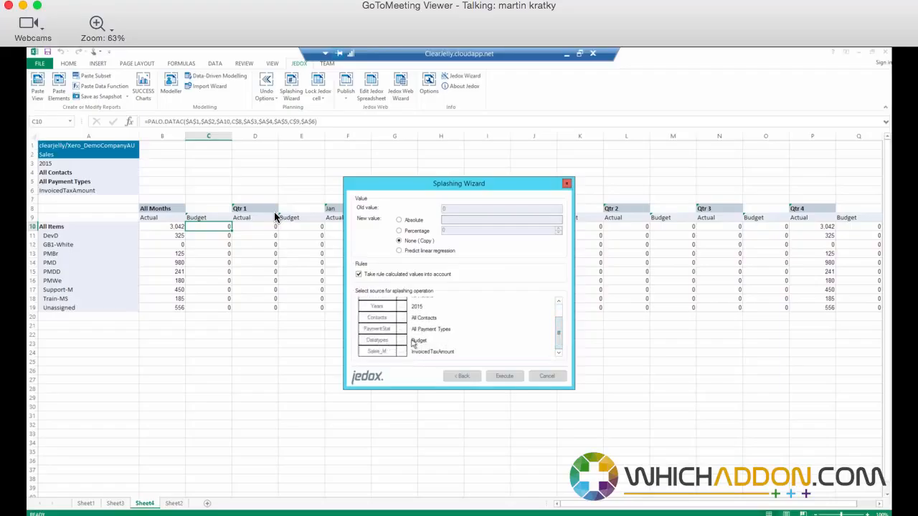
double_click(417, 340)
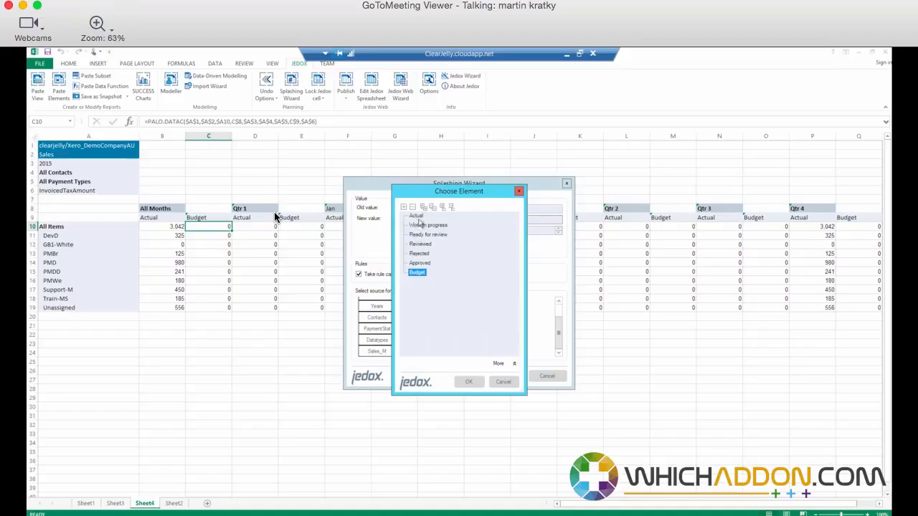
click(416, 216)
click(468, 381)
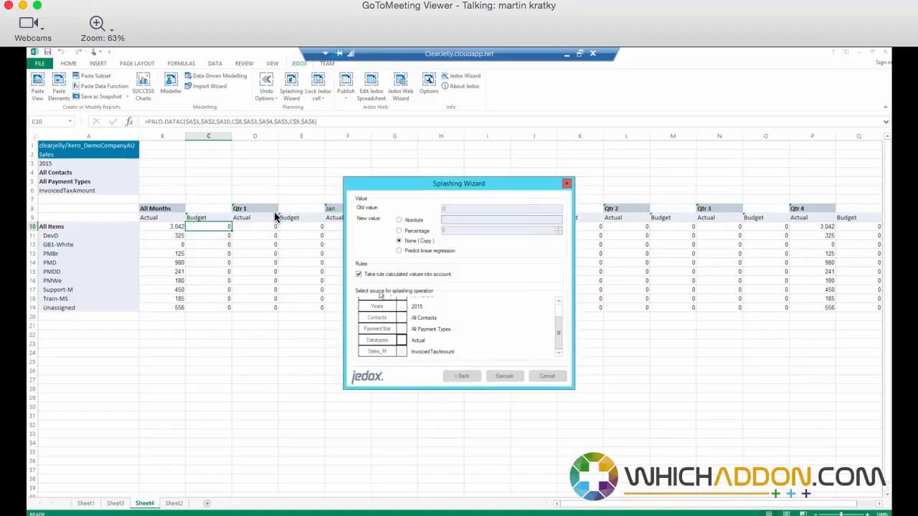
click(504, 375)
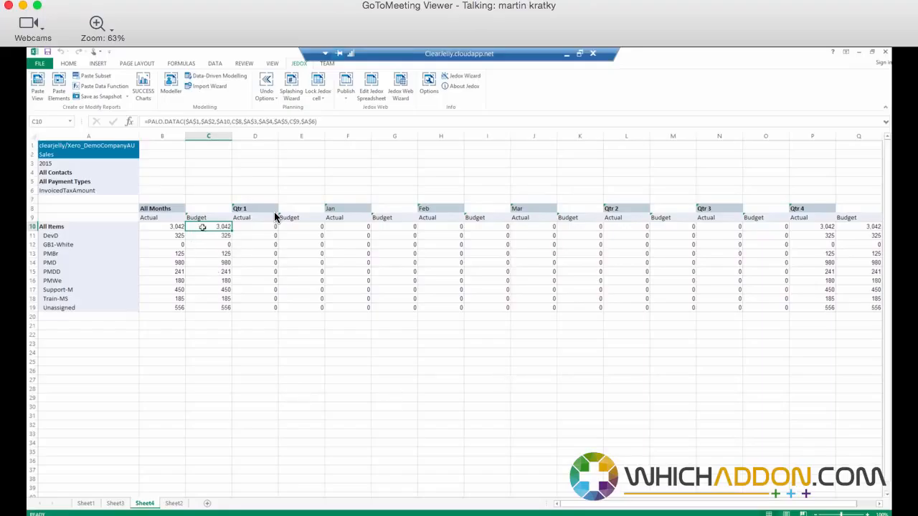
drag(203, 230, 205, 323)
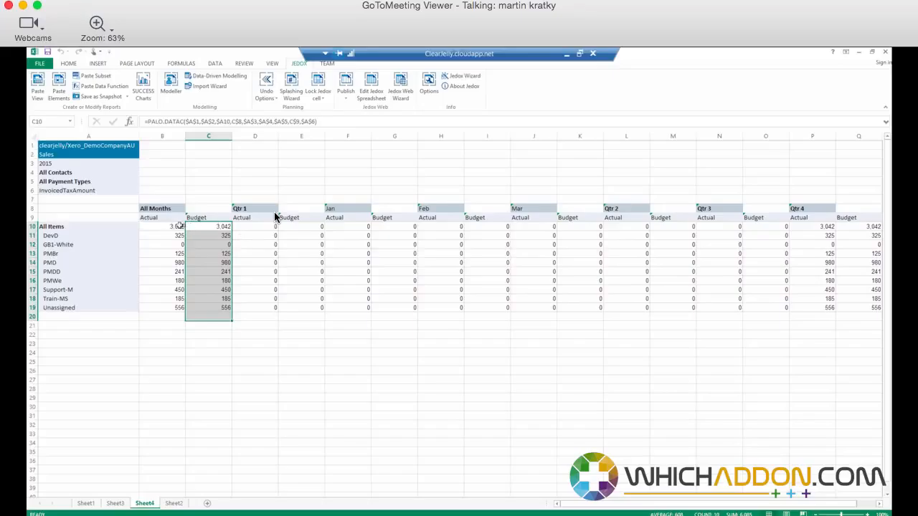
click(175, 365)
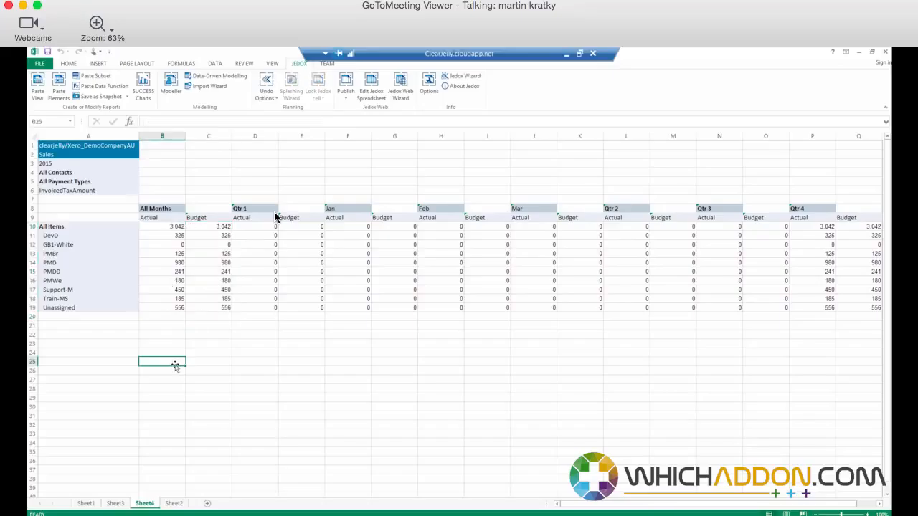
- View the Sales report for individual contacts in A4, choosing Negroni's Cafe and Gable Print
double_click(75, 174)
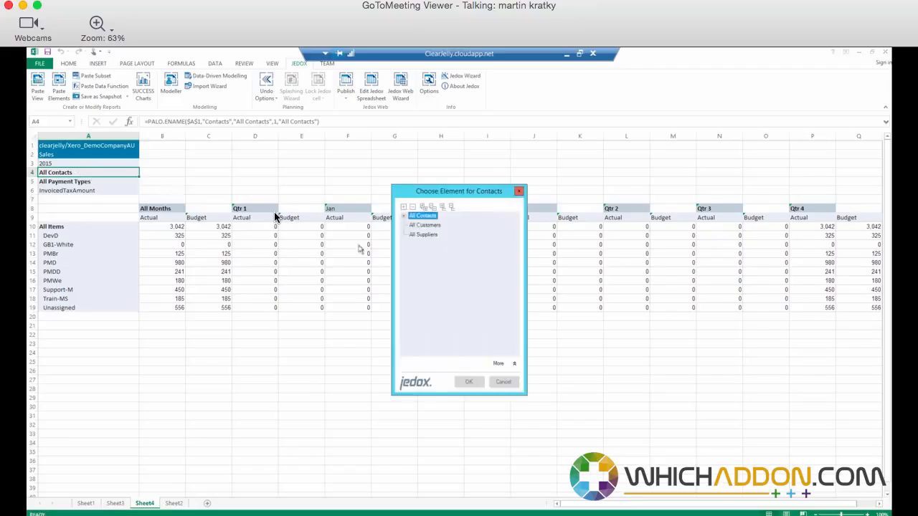
click(403, 215)
click(439, 247)
key(Return)
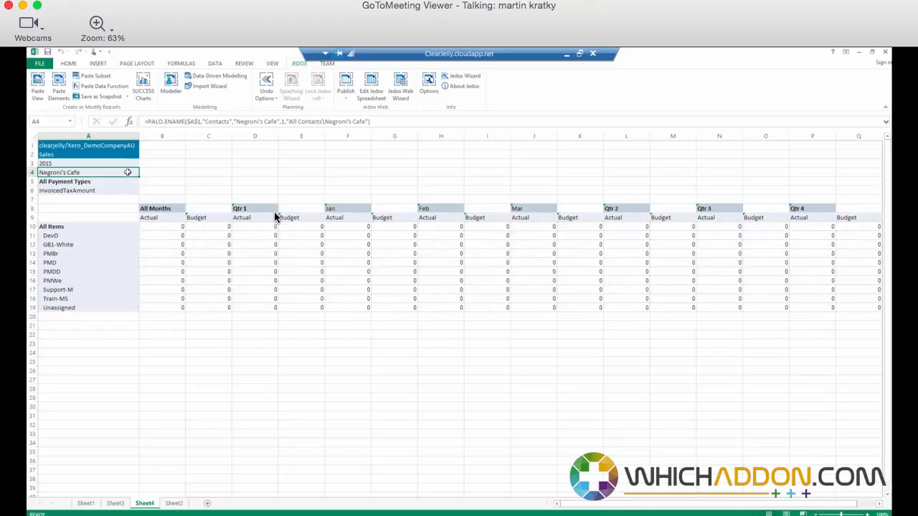
double_click(129, 174)
double_click(430, 329)
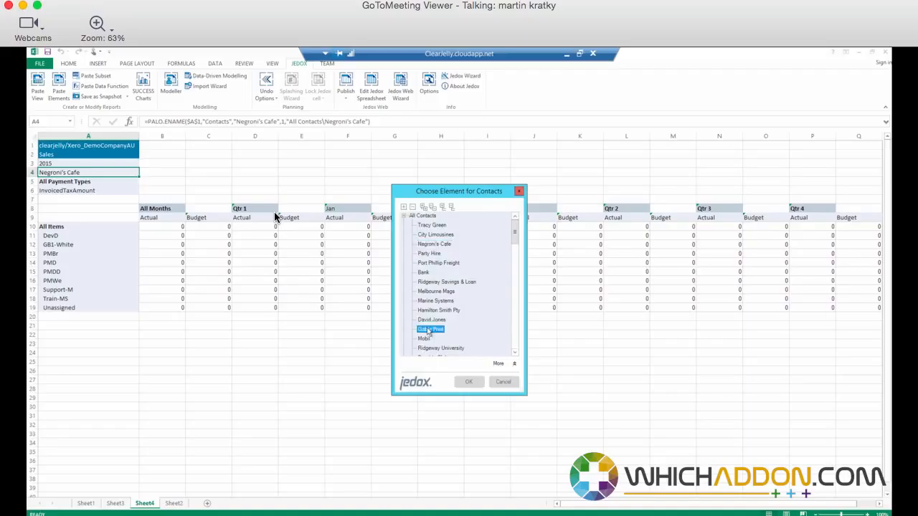
- View the Sales report for the contact SMART Agency, and return the A4 contact to All Contacts
double_click(97, 175)
scroll(429, 286, down, 5)
double_click(427, 349)
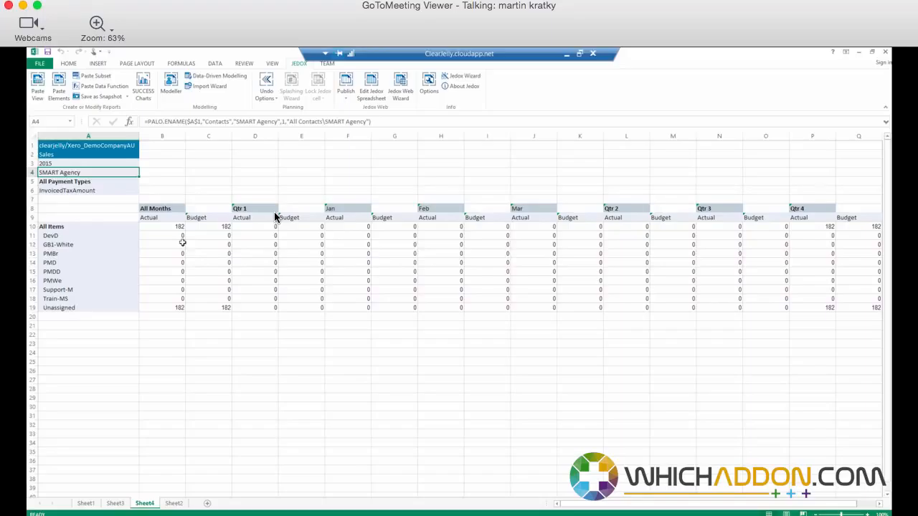
double_click(107, 173)
scroll(456, 260, up, 10)
double_click(436, 217)
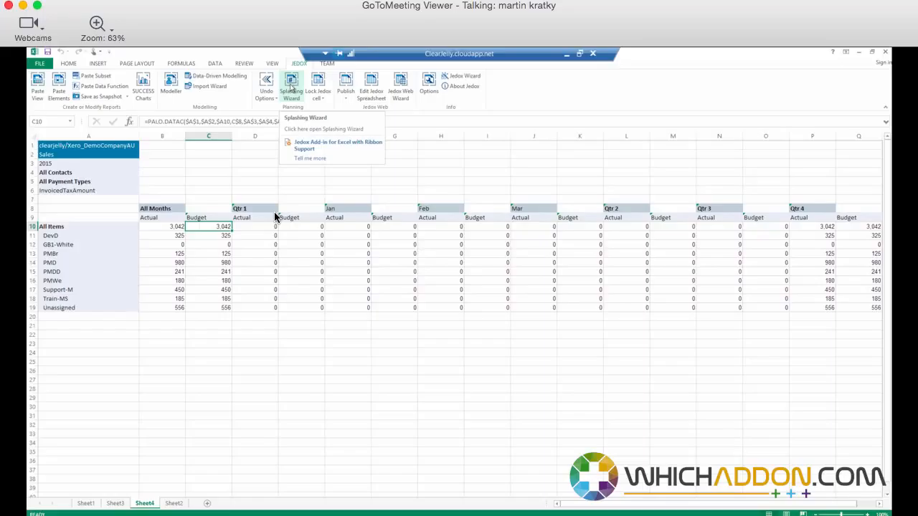
- Raise the All Items, All Months budget in C10 by 10% across all items with a ## splash
text(##)
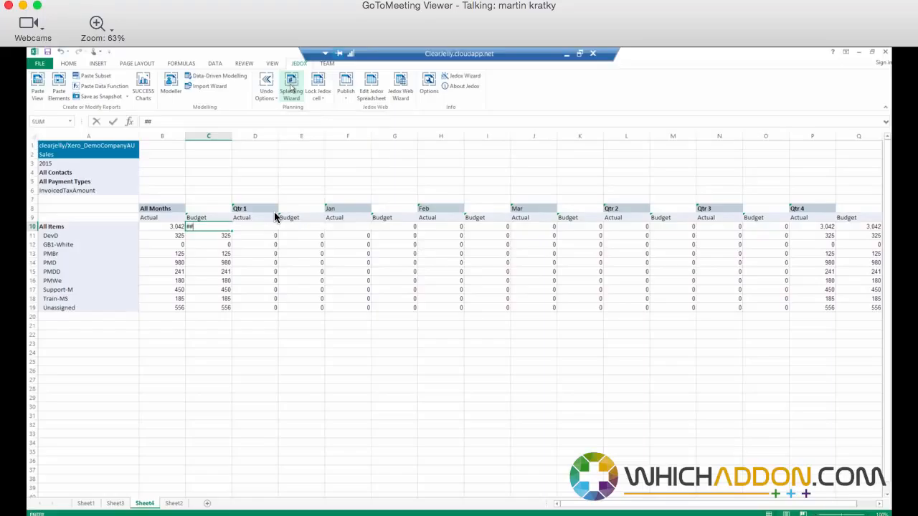
text(+10)
key(Return)
drag(208, 226, 224, 307)
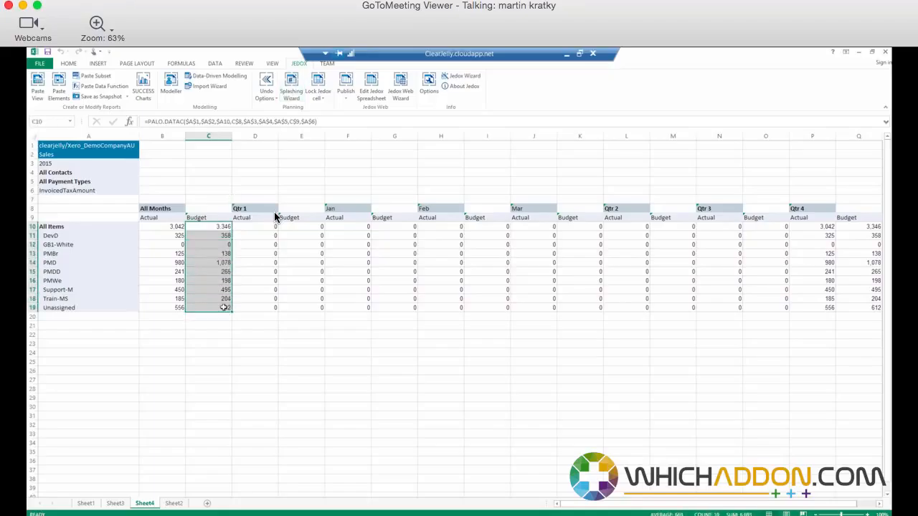
- Change the Sales report's contact in A4 from All Contacts to SMART Agency
double_click(69, 176)
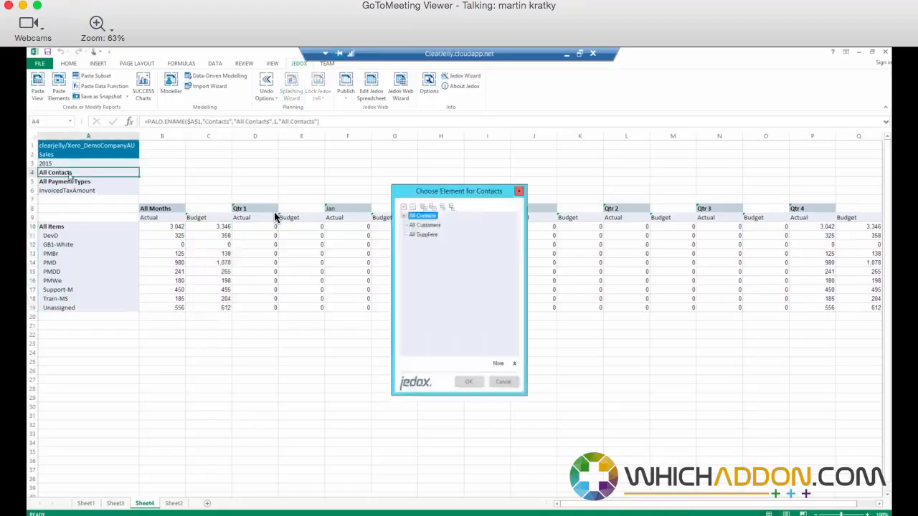
click(403, 216)
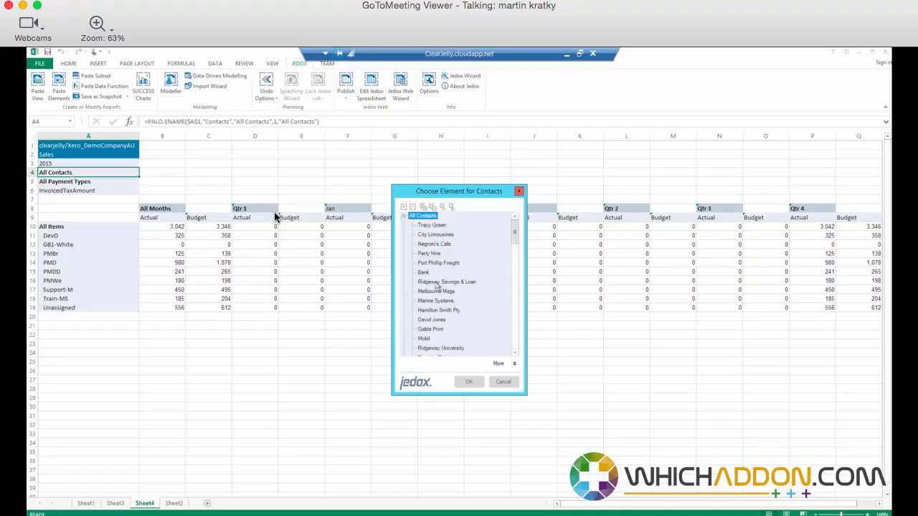
scroll(442, 276, down, 5)
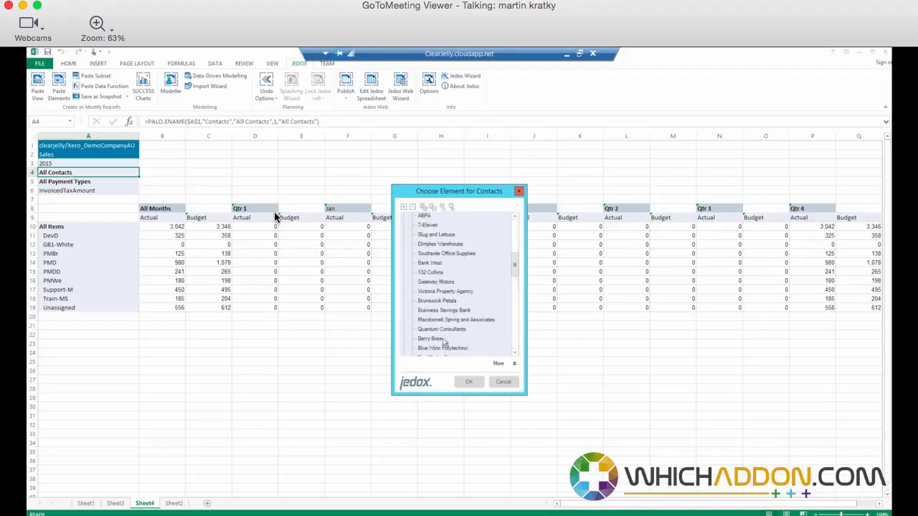
scroll(445, 319, down, 5)
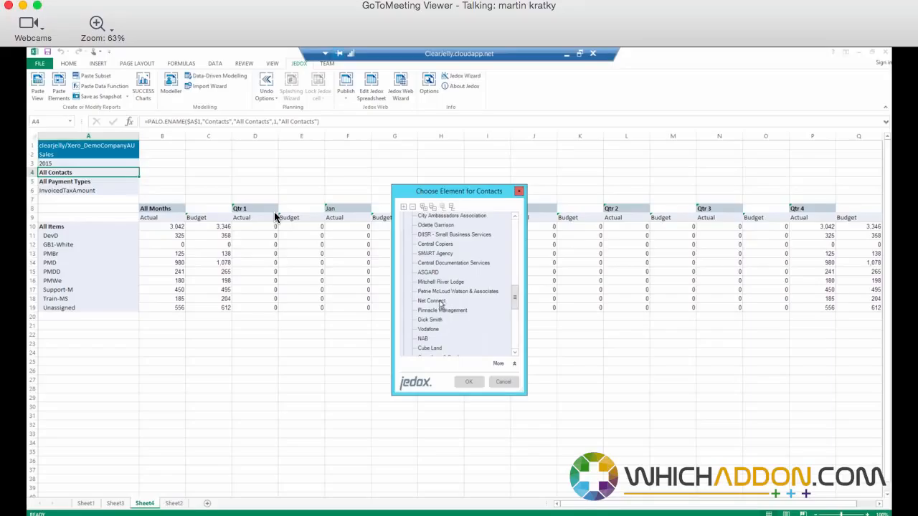
double_click(435, 253)
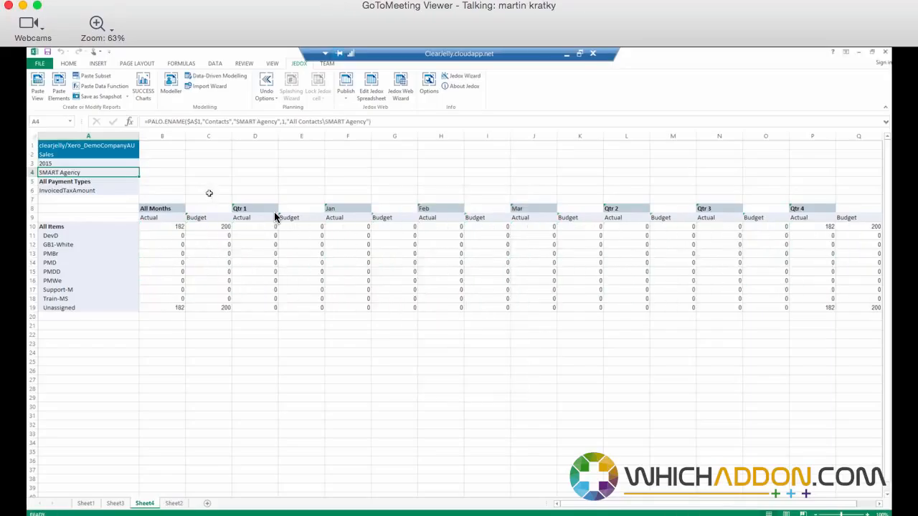
click(219, 226)
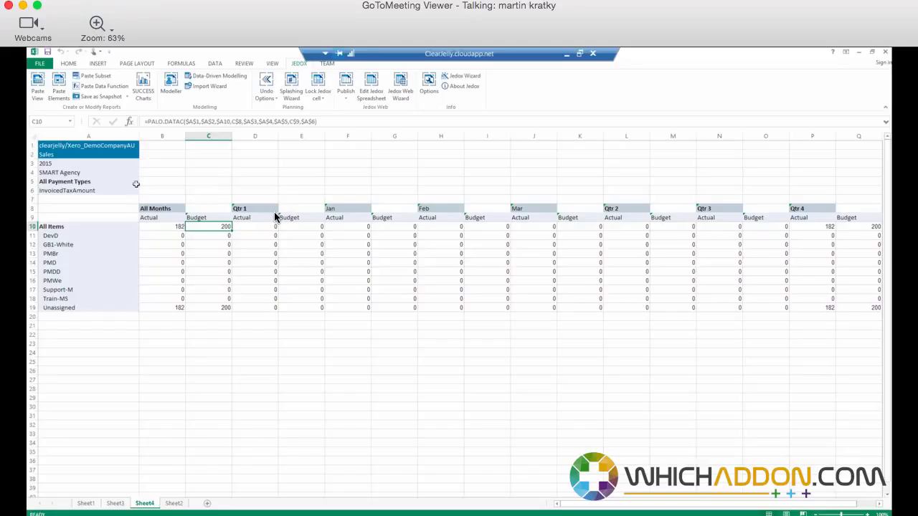
- Set the PaymentStatus element in A5 to Paid under Paid and Authorised
double_click(85, 183)
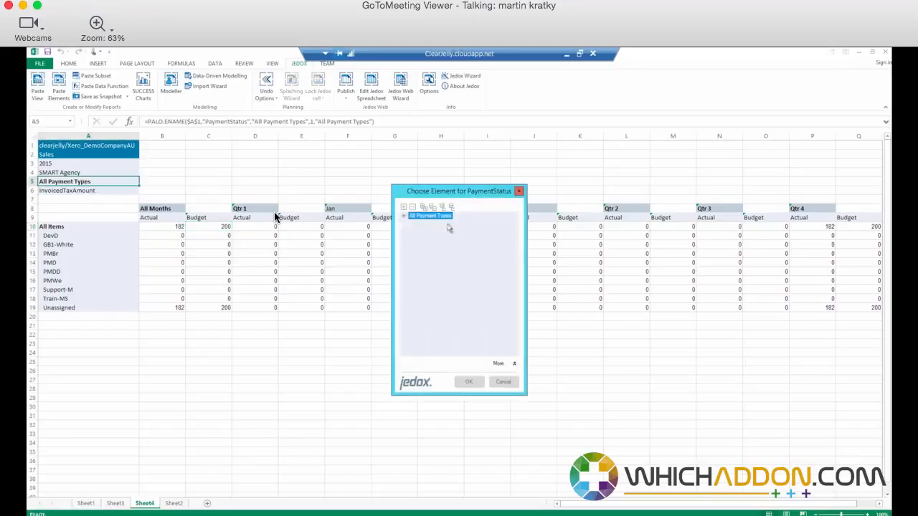
click(404, 216)
click(412, 226)
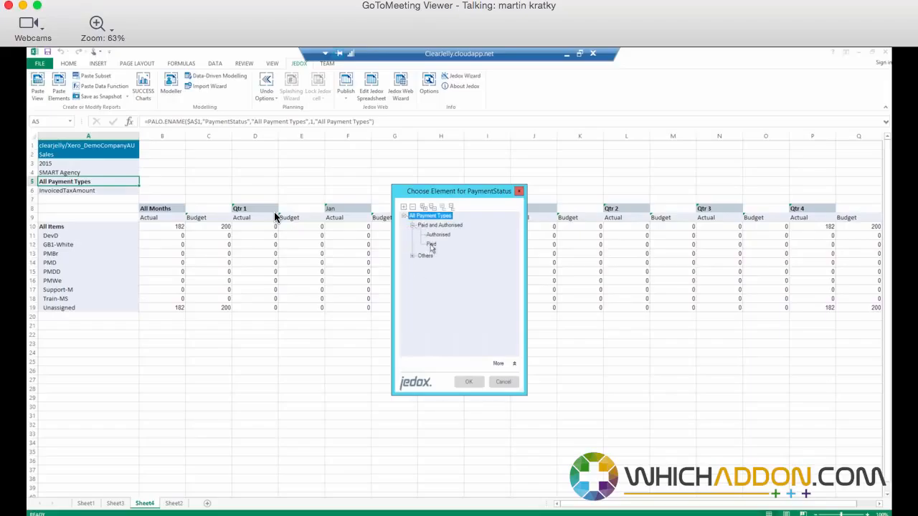
double_click(431, 243)
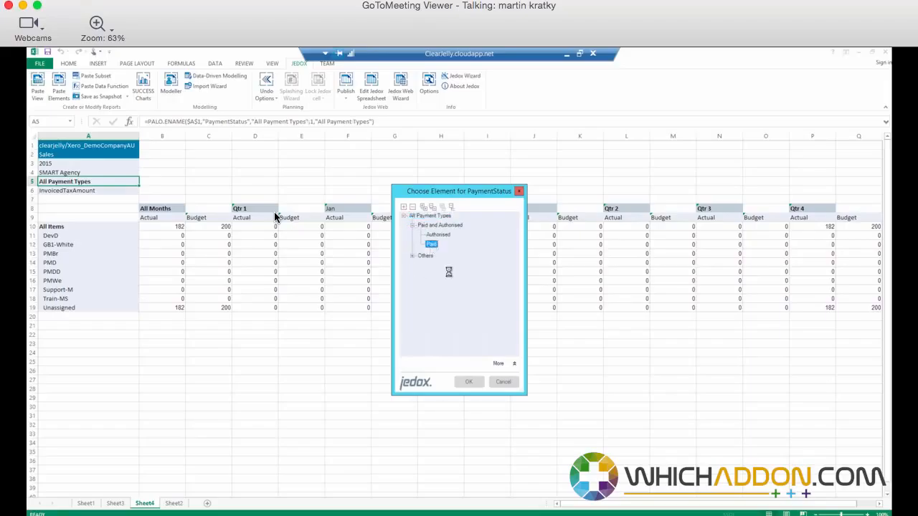
- Splash a budget of #2000 for item PMD over All Months in cell C14
click(210, 265)
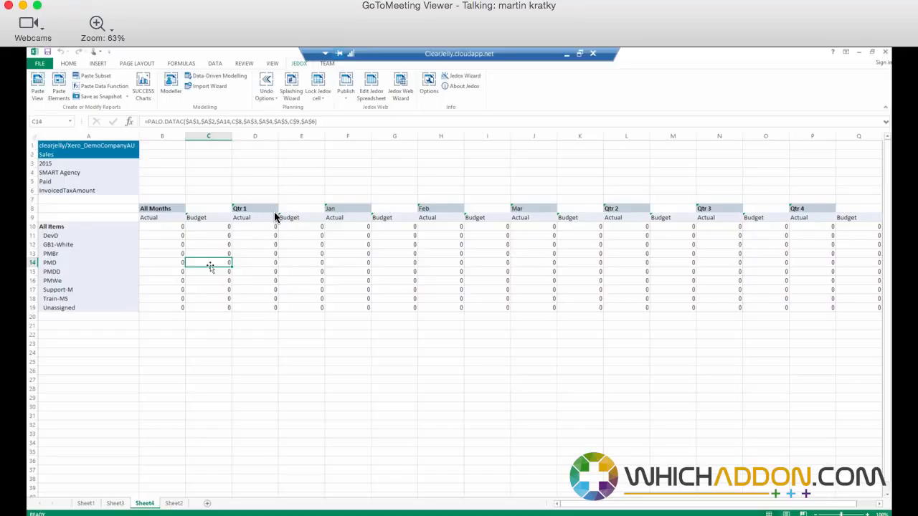
double_click(210, 265)
text(#2000)
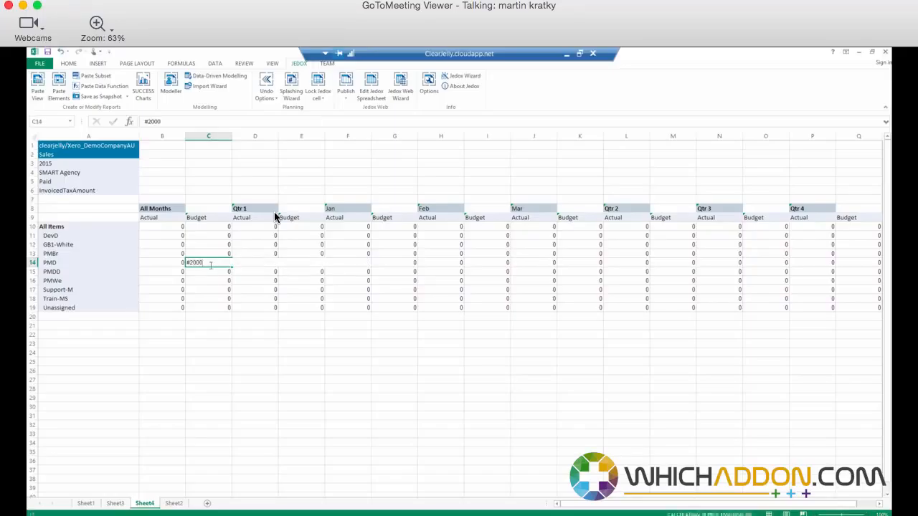
key(Return)
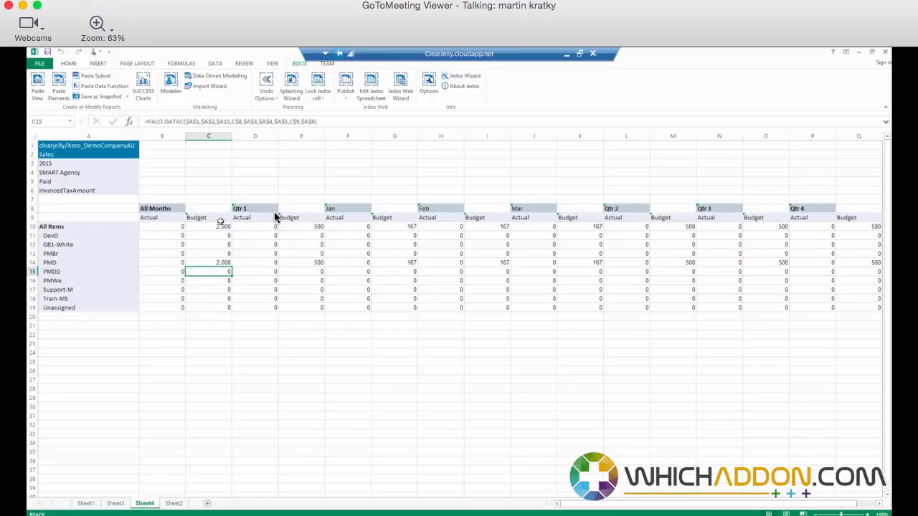
- Change the contact in A4 back to All Contacts for the Paid sales report
double_click(78, 172)
scroll(448, 255, up, 5)
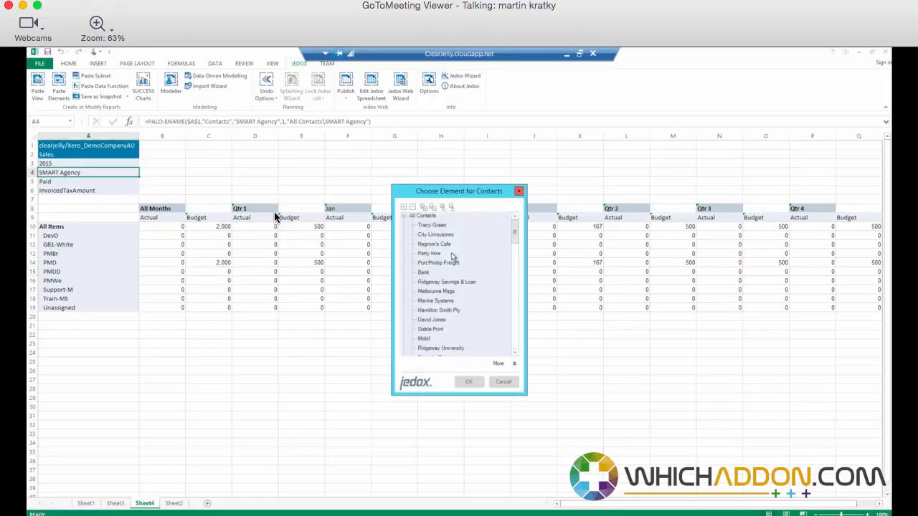
double_click(428, 217)
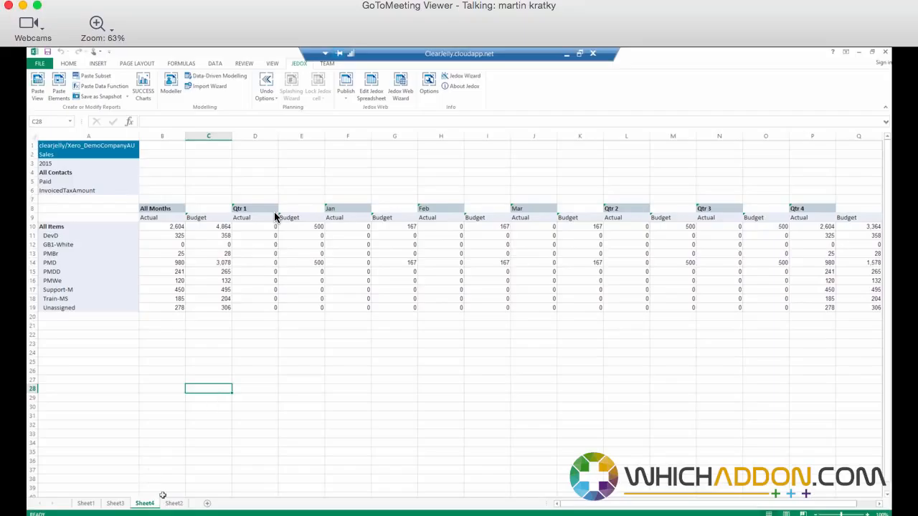
- On Sheet3, move the chart over the Share, Qtr 1 and Qtr 2 columns, starting at column D just below the Interest Income row
click(117, 503)
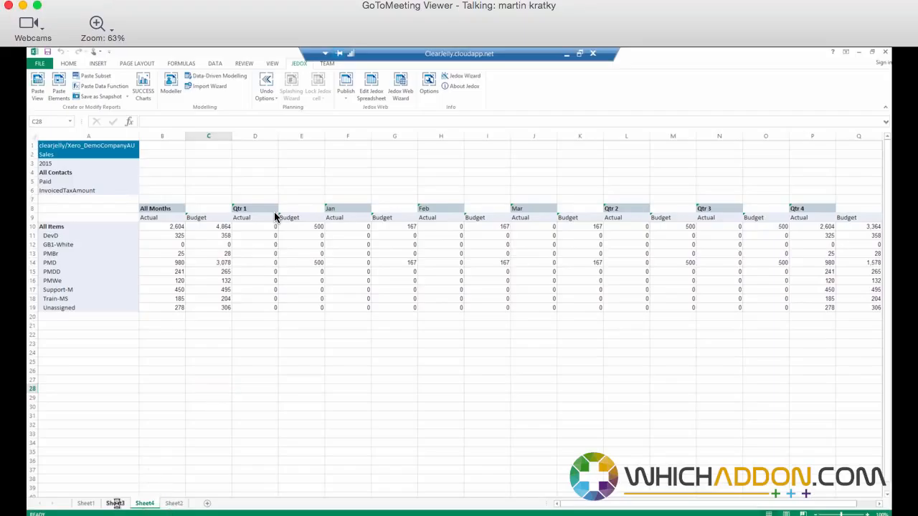
click(520, 271)
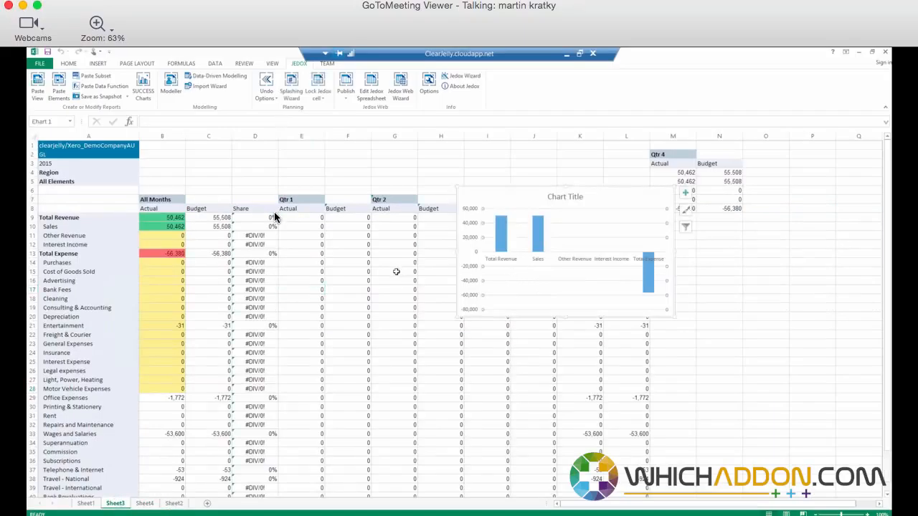
drag(445, 204, 258, 265)
click(271, 153)
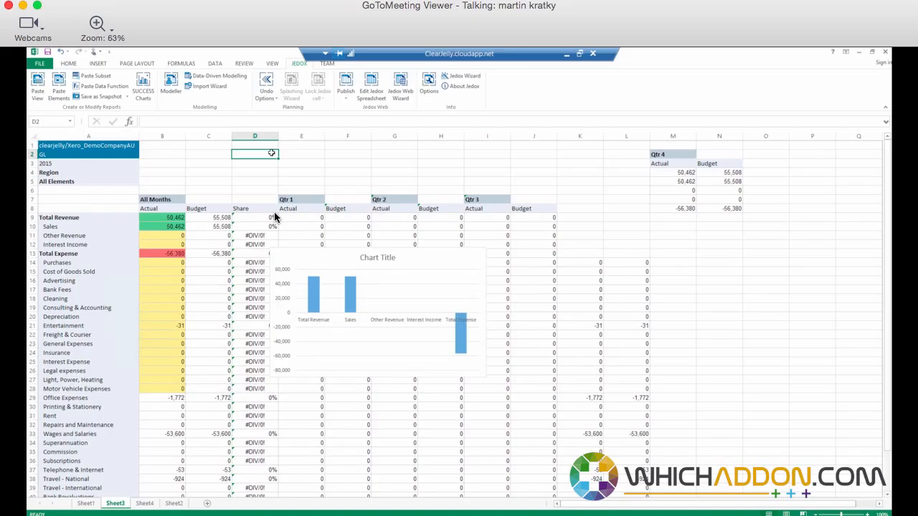
drag(319, 263, 281, 258)
click(309, 170)
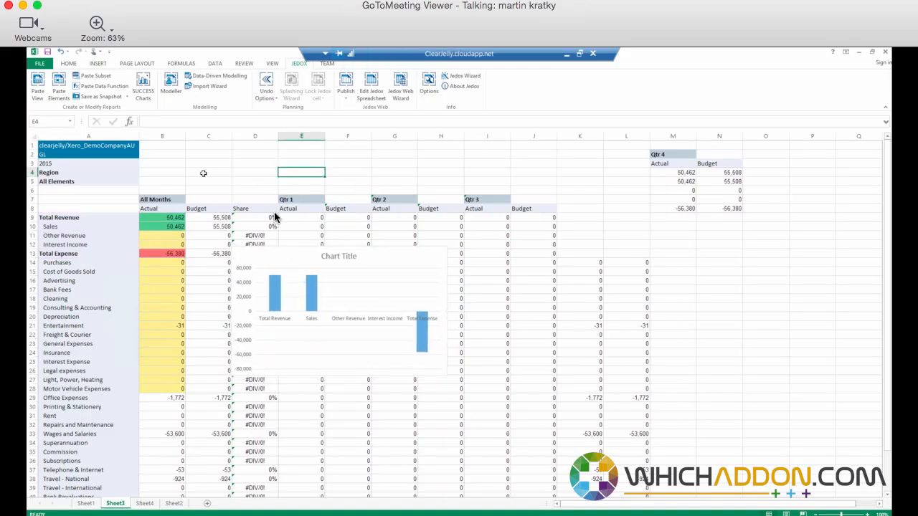
- Publish the workbook to the Hierarchy folder of the Reports group in Jedox Web as Whataddon, and close Excel's error dialog
click(346, 98)
click(373, 107)
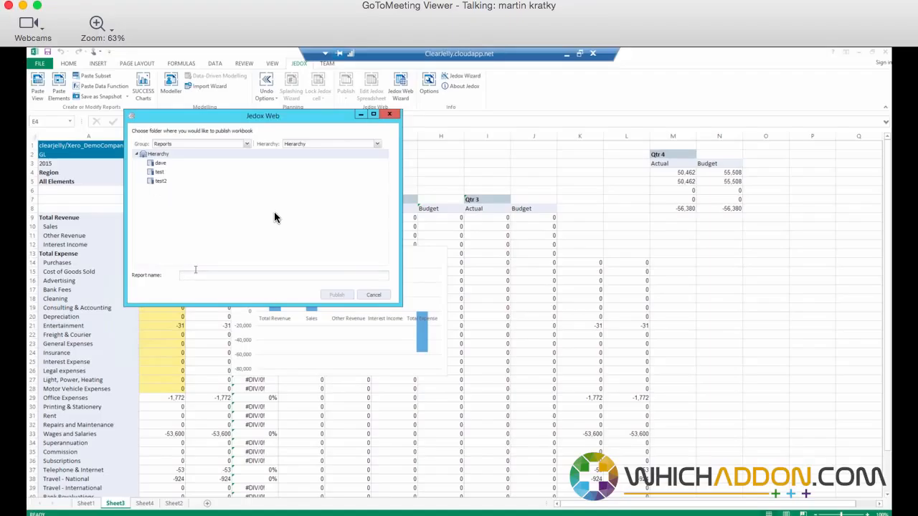
text(Whataddon)
click(329, 296)
click(329, 297)
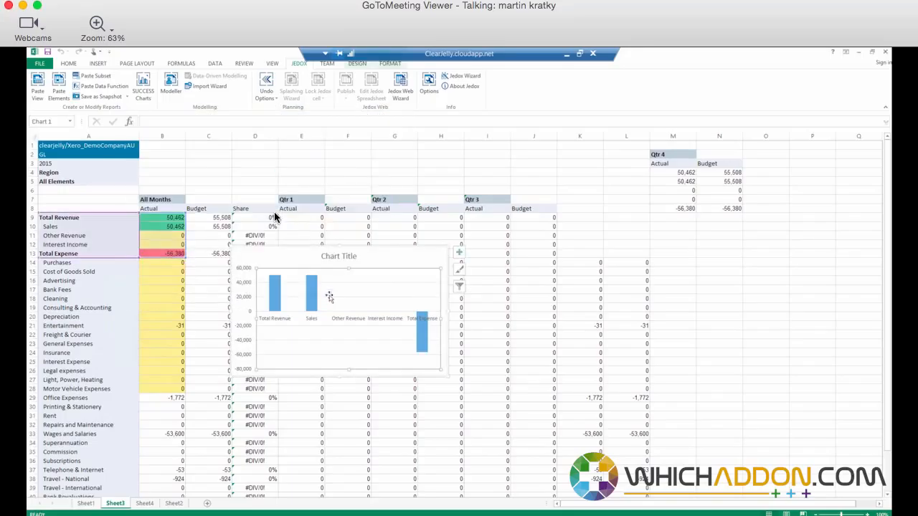
click(334, 176)
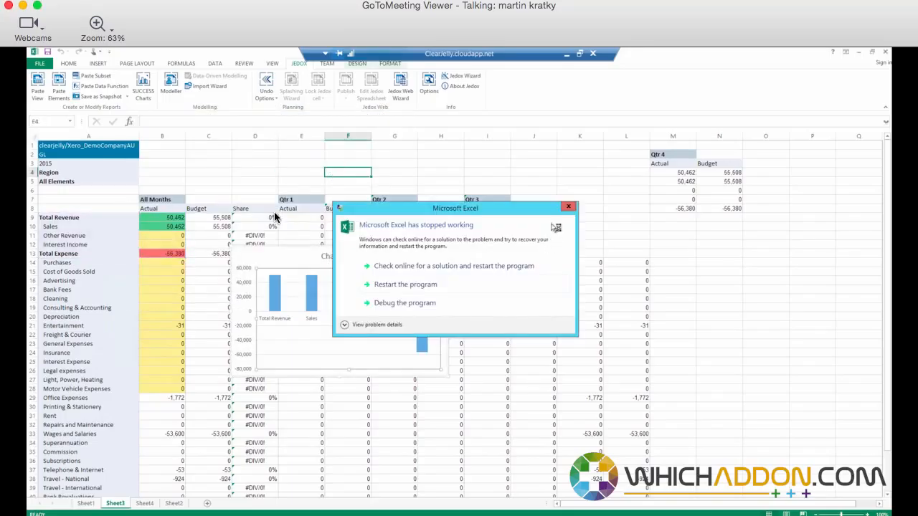
click(567, 208)
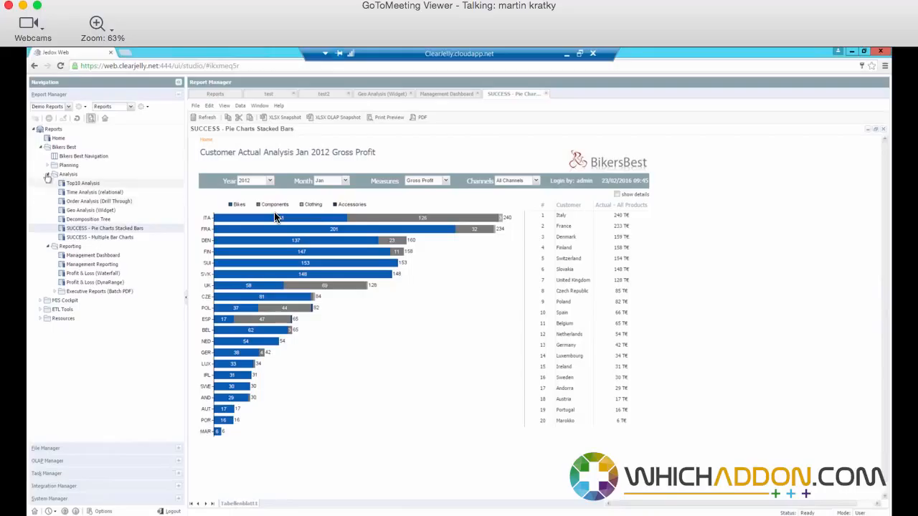
- In Jedox Web in the browser, change the report group from Demo Reports to Reports and open the Whataddon report
click(69, 106)
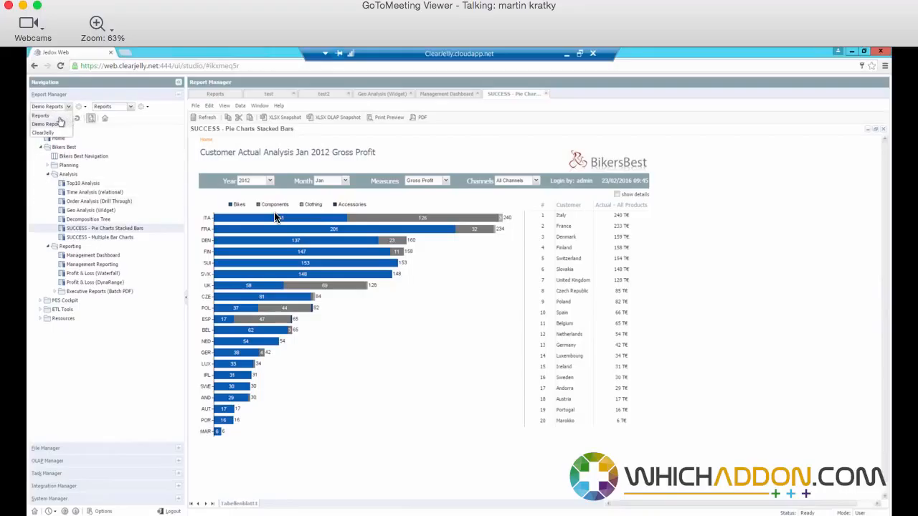
click(60, 116)
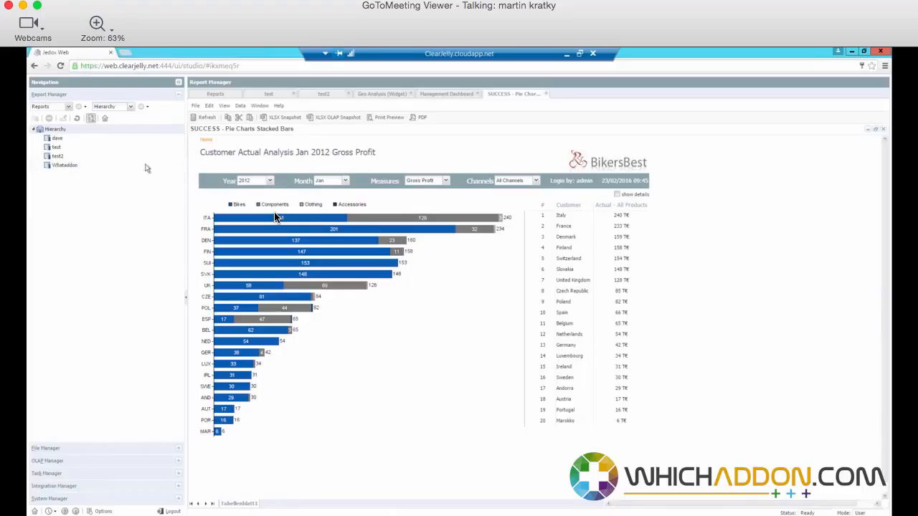
double_click(63, 165)
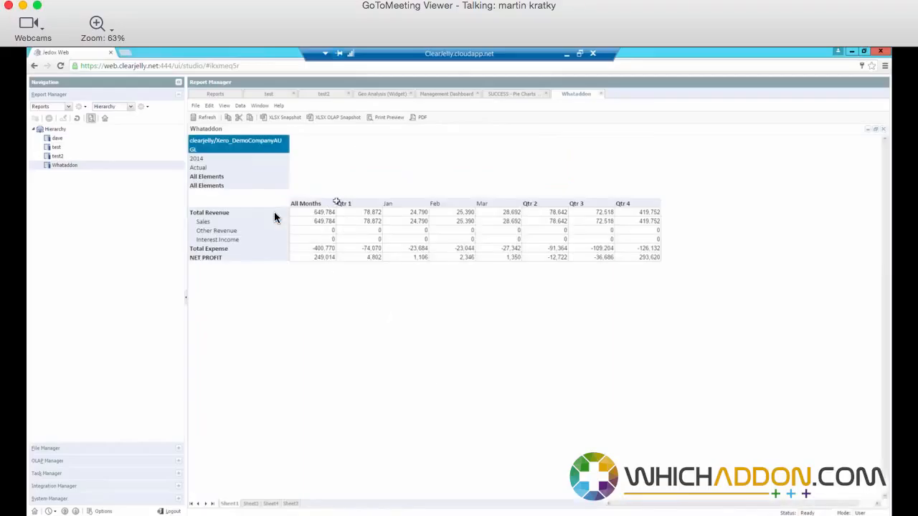
- Compare the GL report with its chart on Sheet3 and the Sales report on Sheet4, ending on Sheet3
click(251, 504)
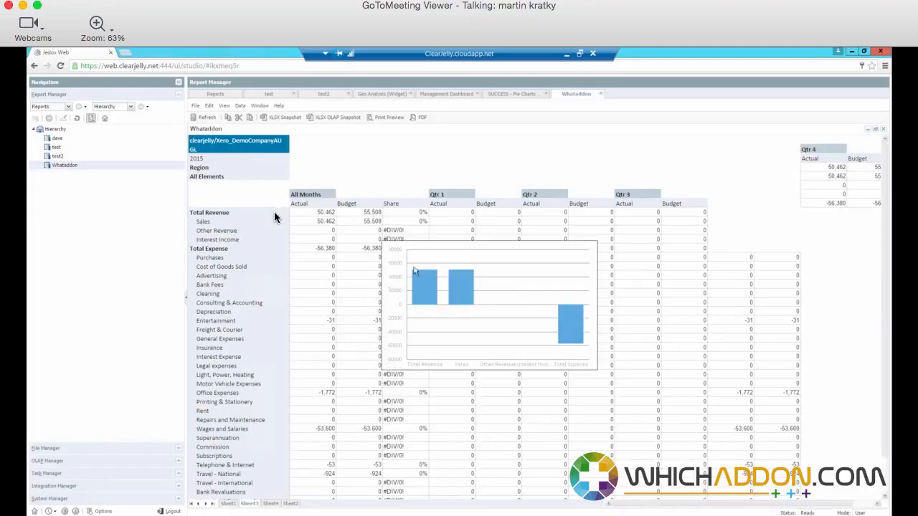
click(270, 504)
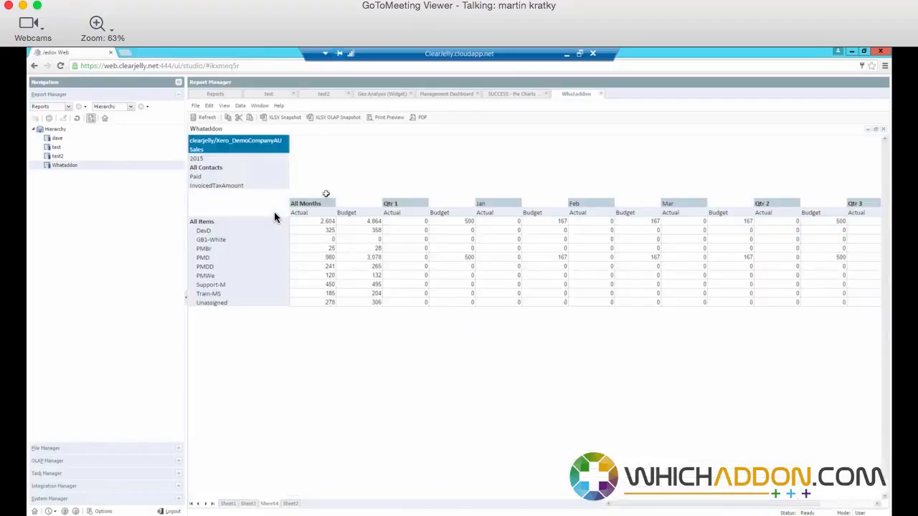
click(248, 504)
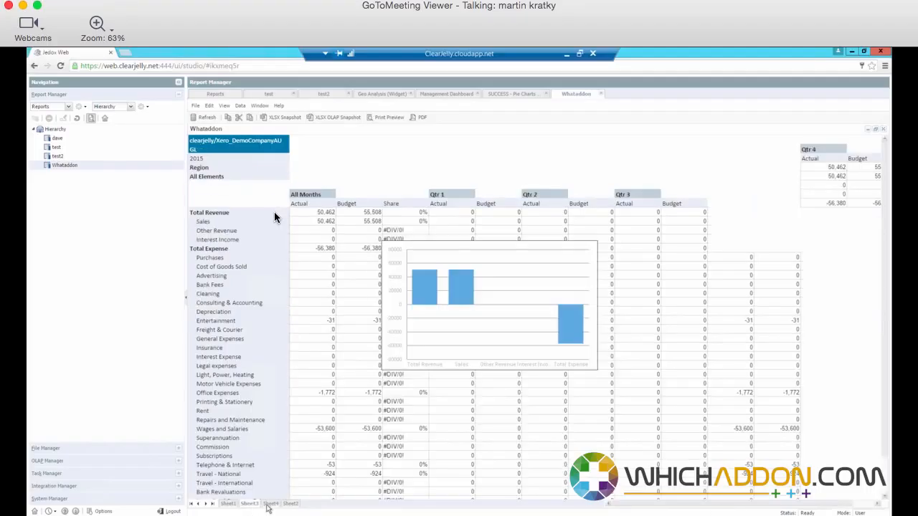
click(271, 504)
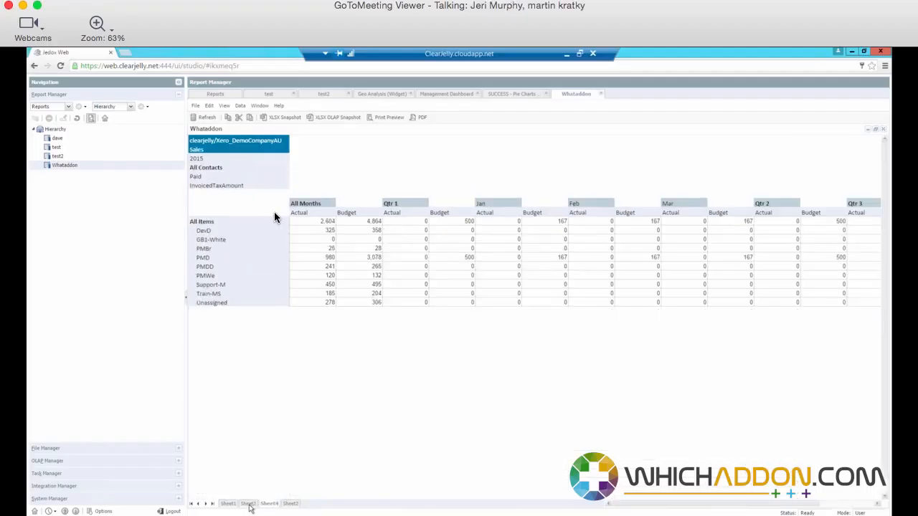
click(248, 504)
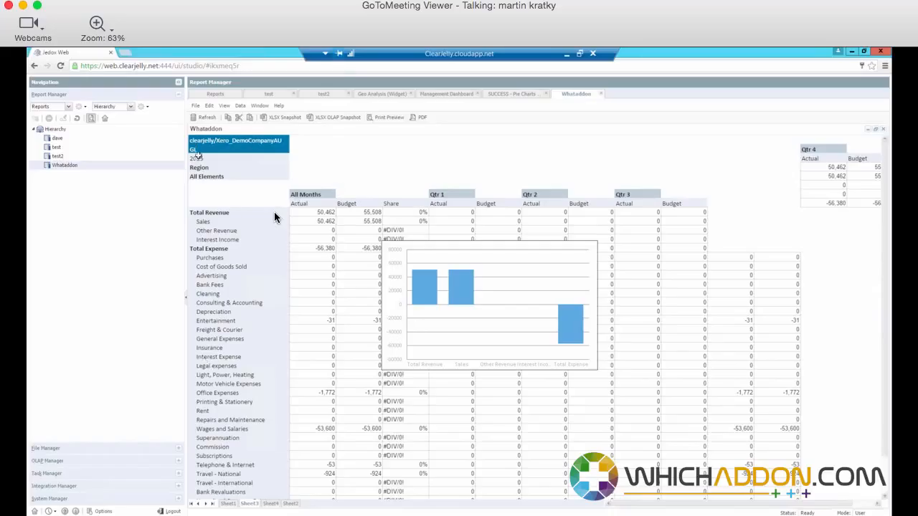
- Change the GL report's Region element to South
double_click(222, 178)
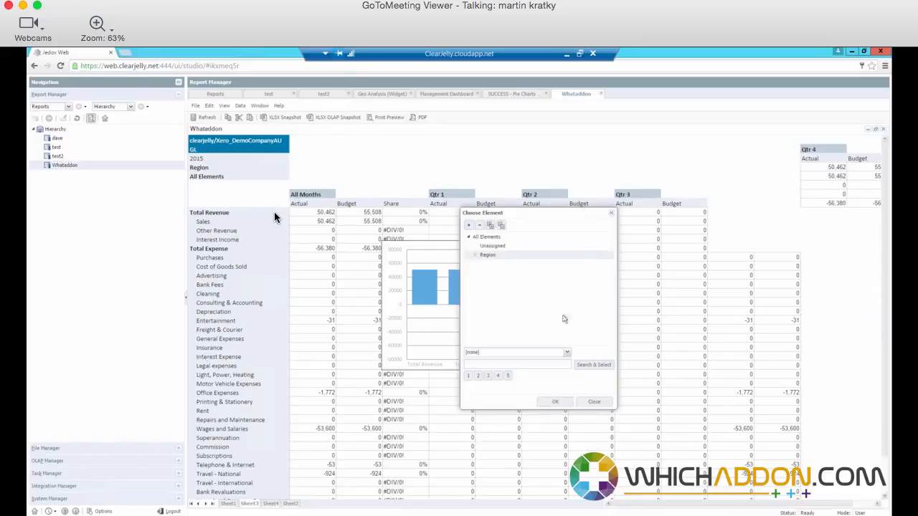
click(475, 255)
click(493, 264)
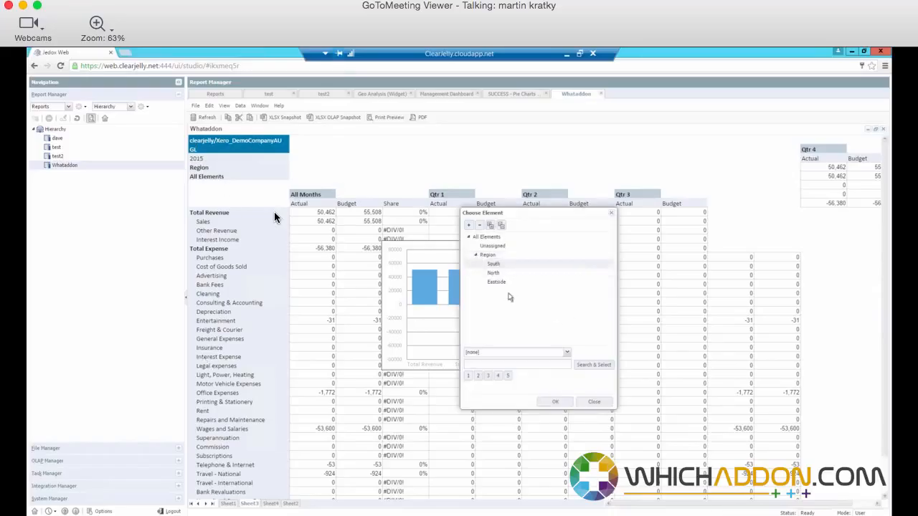
click(556, 403)
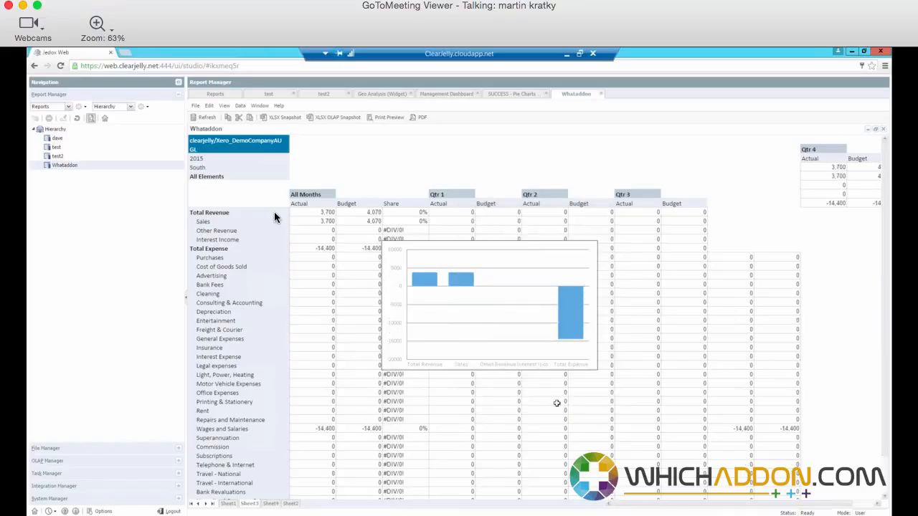